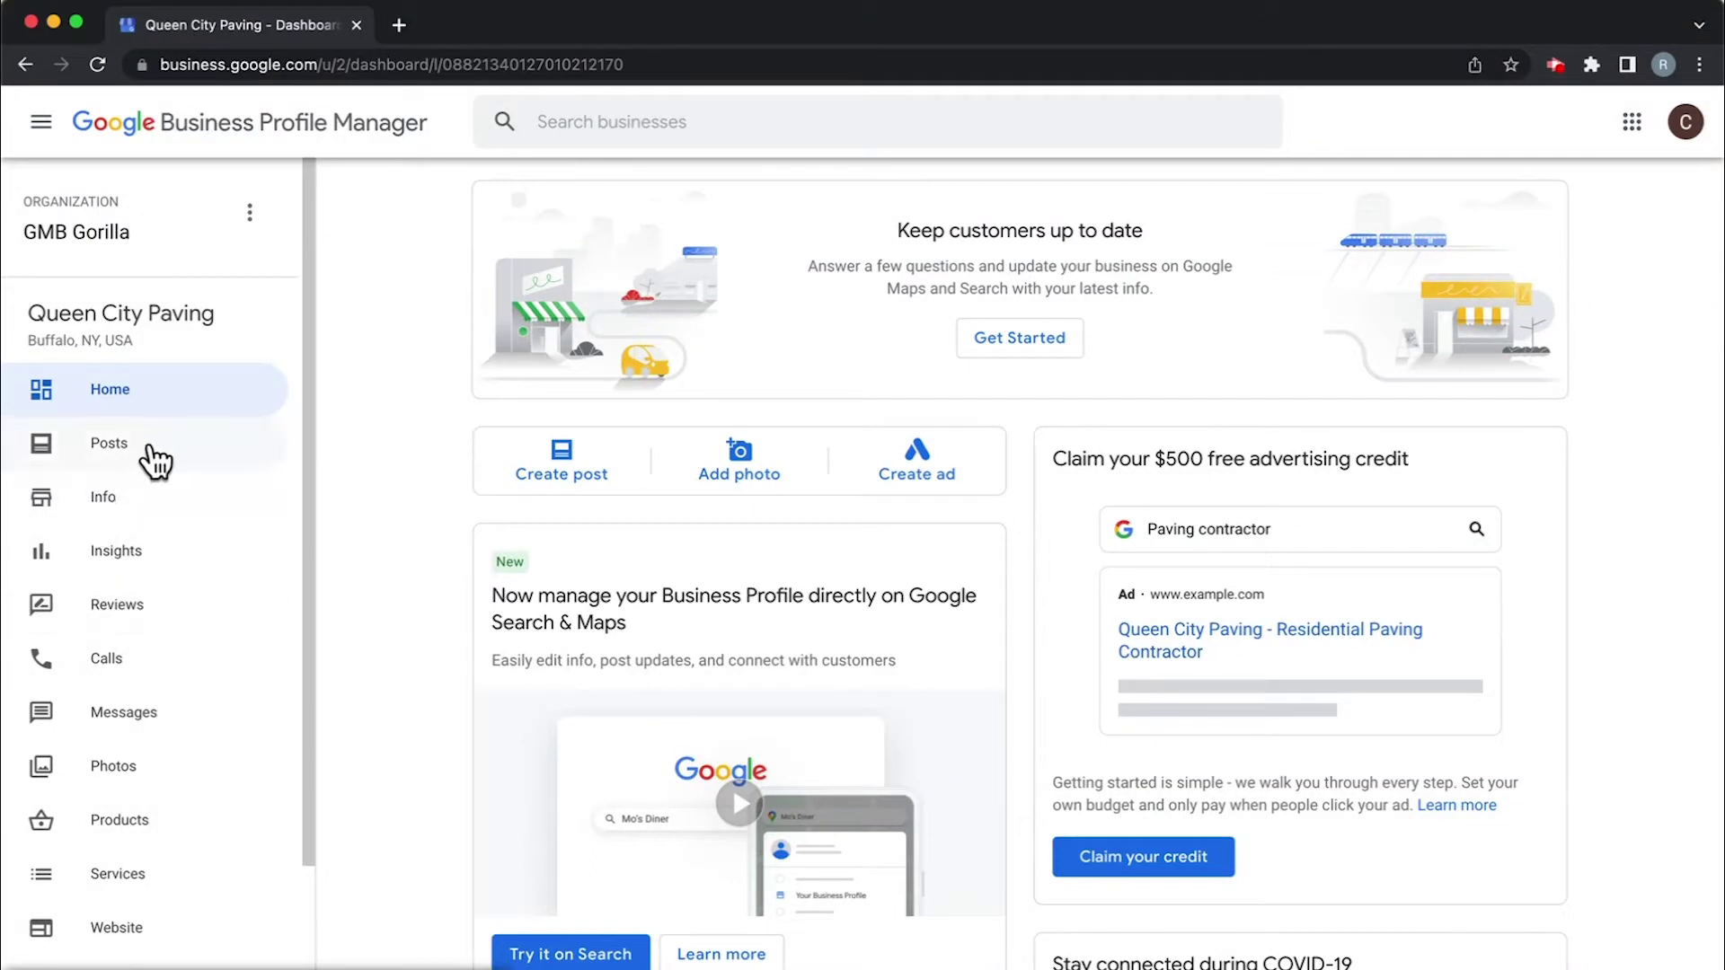
Go to the Info page of the Queen City Paving profile
{"action": "left_click", "coordinate": [120, 502]}
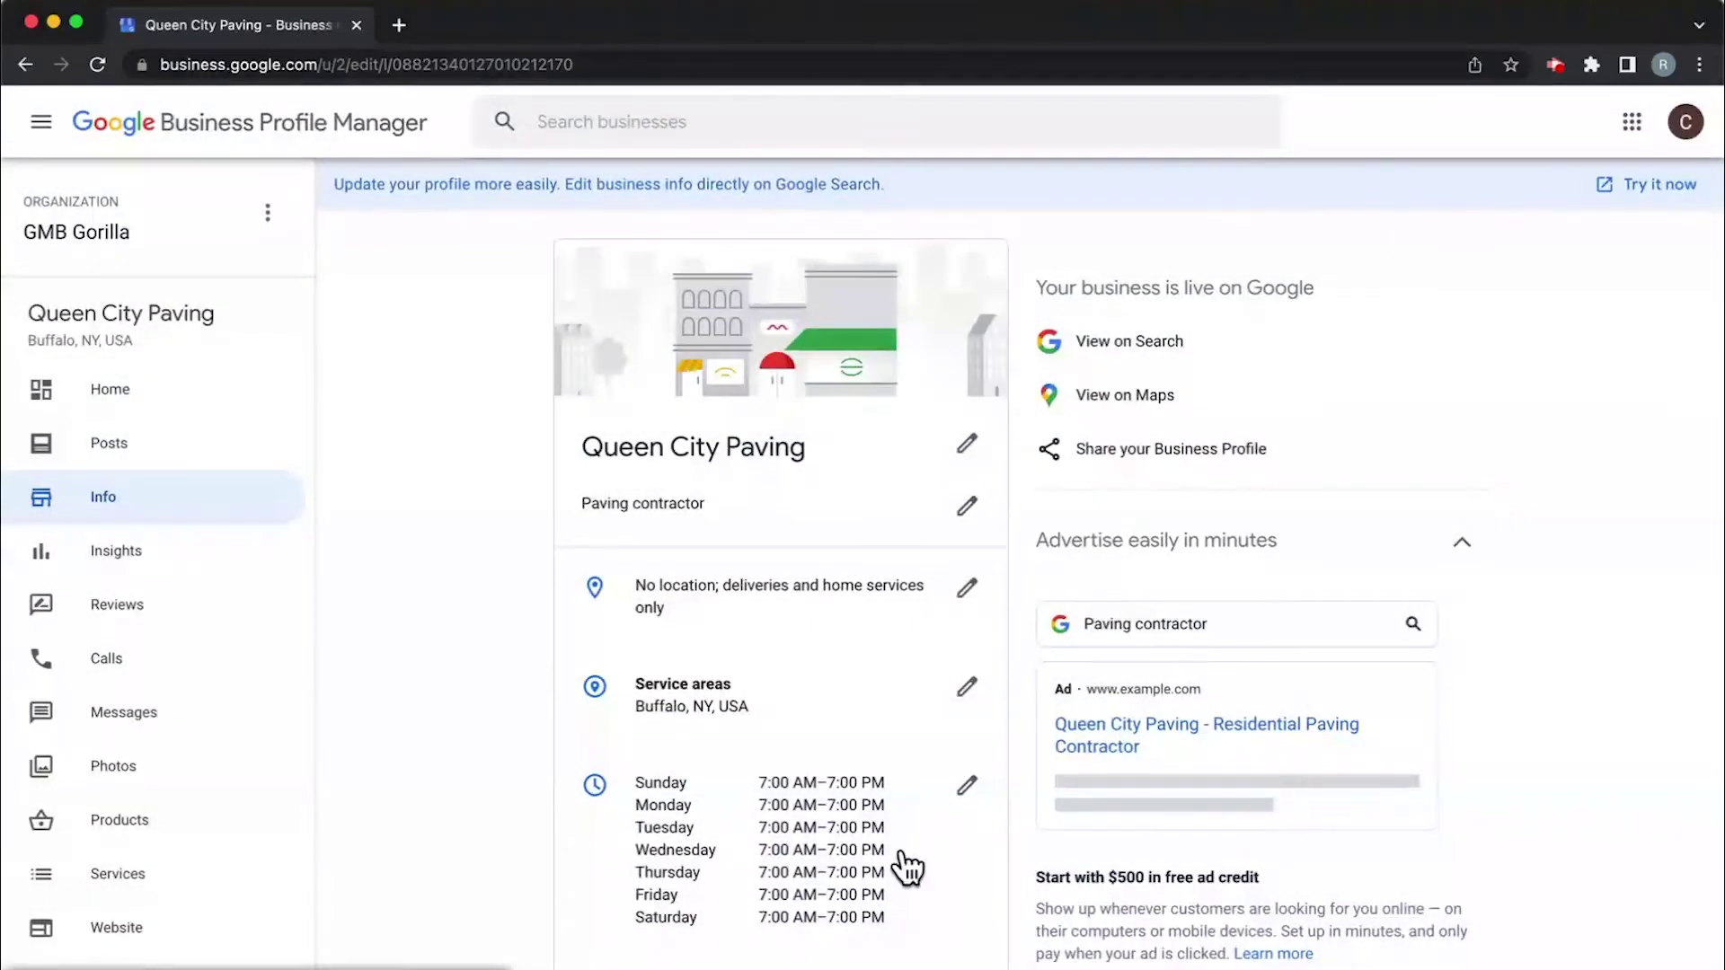
{"action": "scroll", "coordinate": [909, 862], "scroll_direction": "down", "scroll_amount": 2}
{"action": "scroll", "coordinate": [908, 862], "scroll_direction": "down", "scroll_amount": 2}
{"action": "scroll", "coordinate": [908, 867], "scroll_direction": "down", "scroll_amount": 1}
{"action": "scroll", "coordinate": [908, 867], "scroll_direction": "down", "scroll_amount": 3}
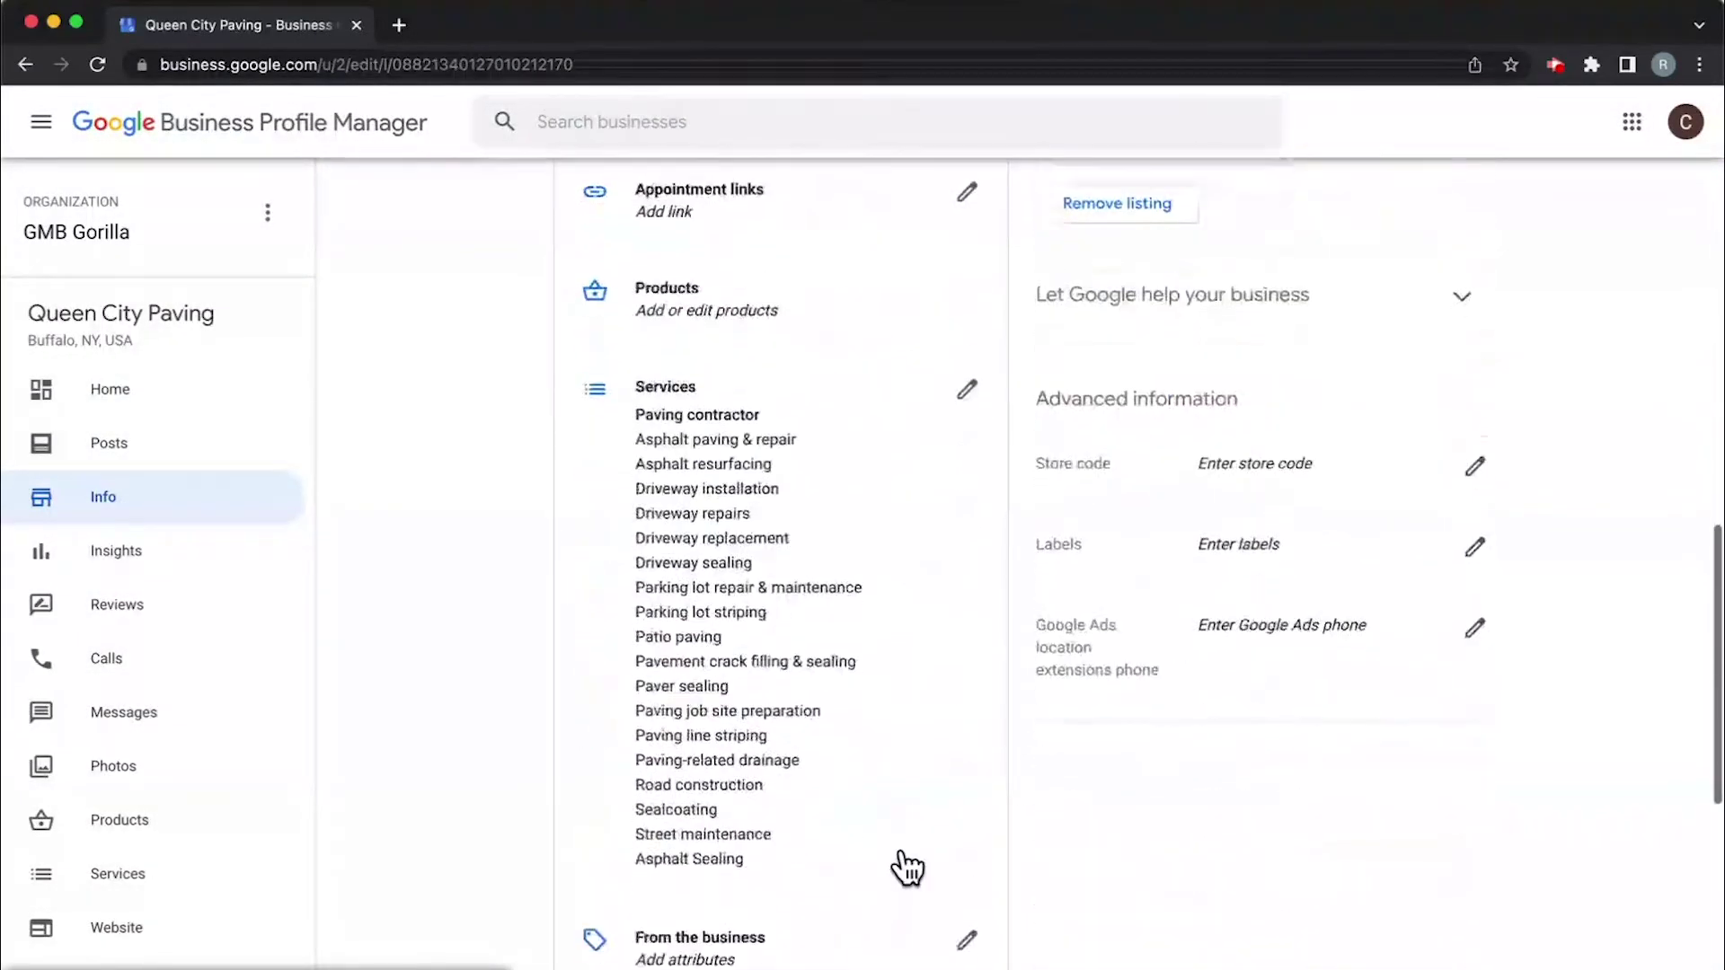
{"action": "scroll", "coordinate": [906, 866], "scroll_direction": "down", "scroll_amount": 3}
{"action": "scroll", "coordinate": [907, 867], "scroll_direction": "down", "scroll_amount": 3}
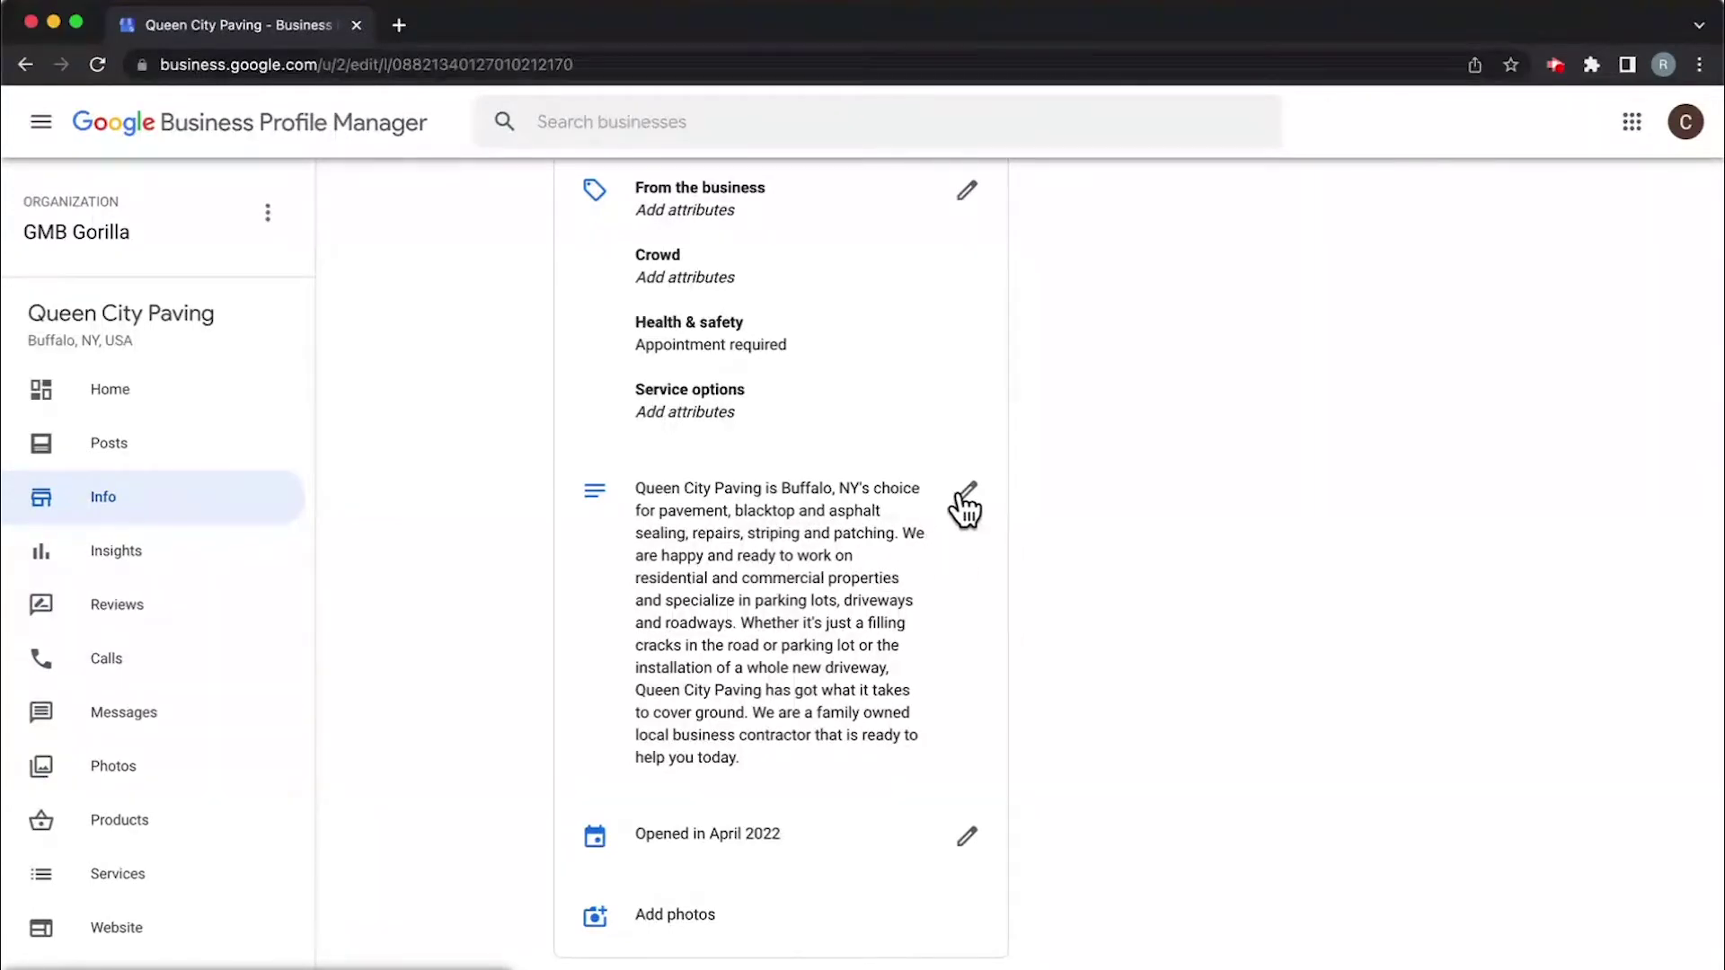
Insert 'with your paving and asphalt needs' before 'today.' in the description and apply the change
{"action": "left_click", "coordinate": [967, 490]}
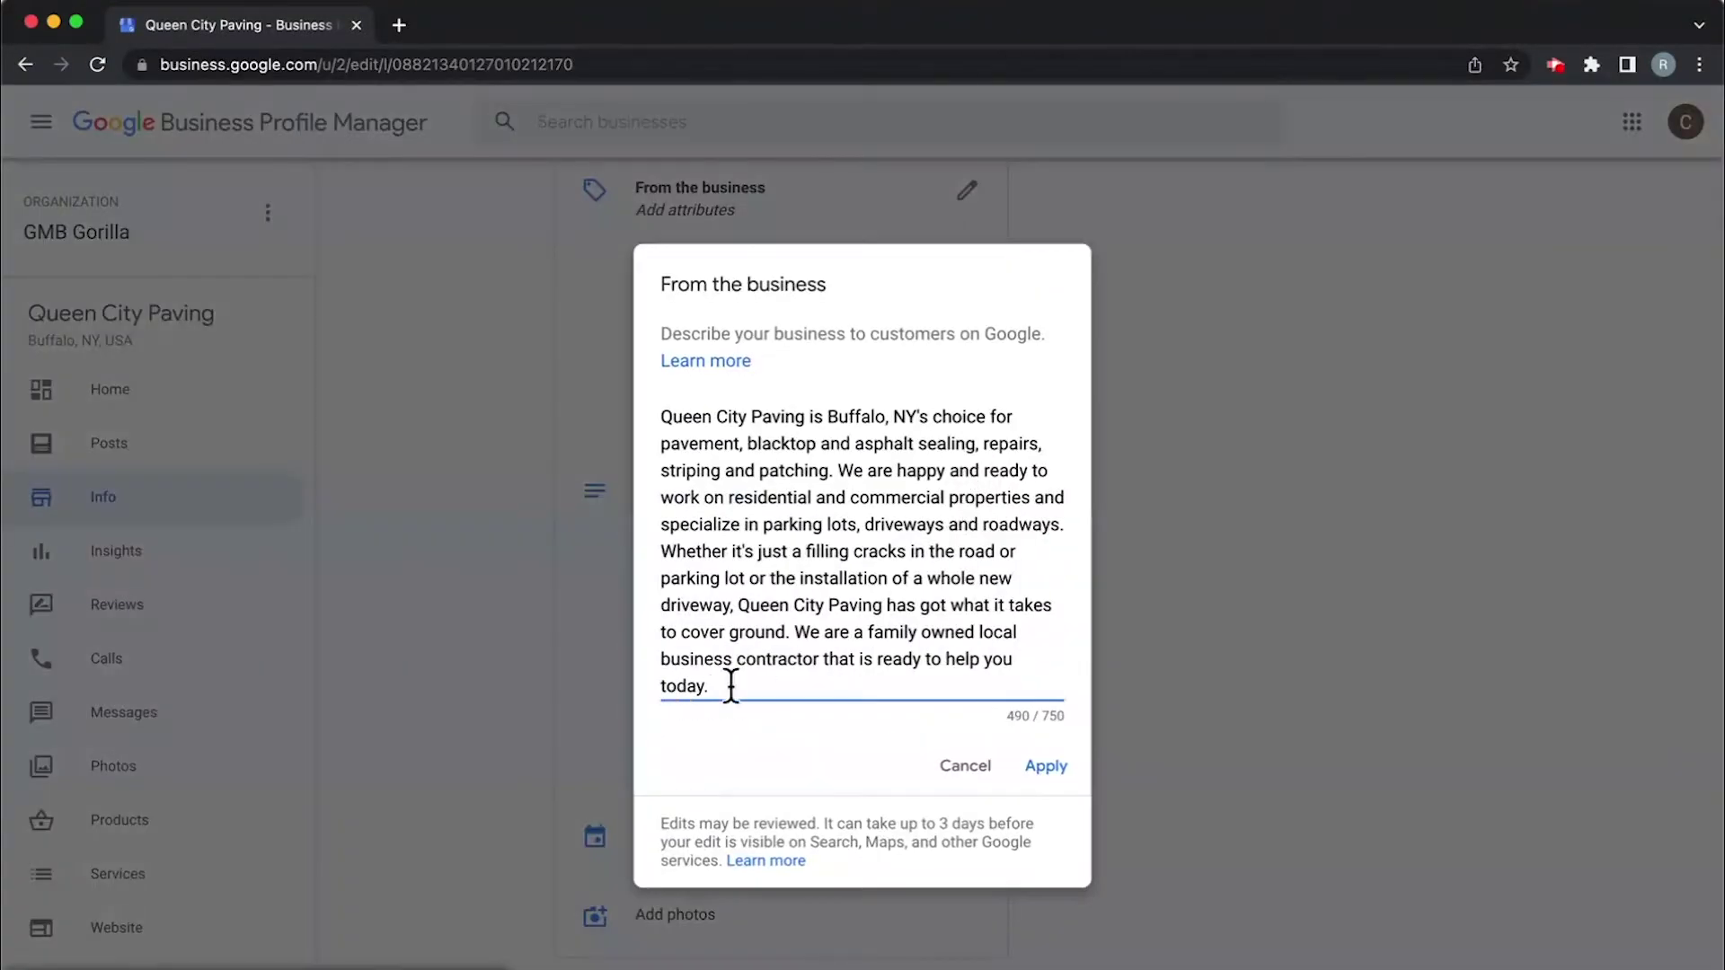
{"action": "left_click", "coordinate": [885, 684]}
{"action": "left_click", "coordinate": [1008, 659]}
{"action": "type", "text": "with your p"}
{"action": "type", "text": "aving and a"}
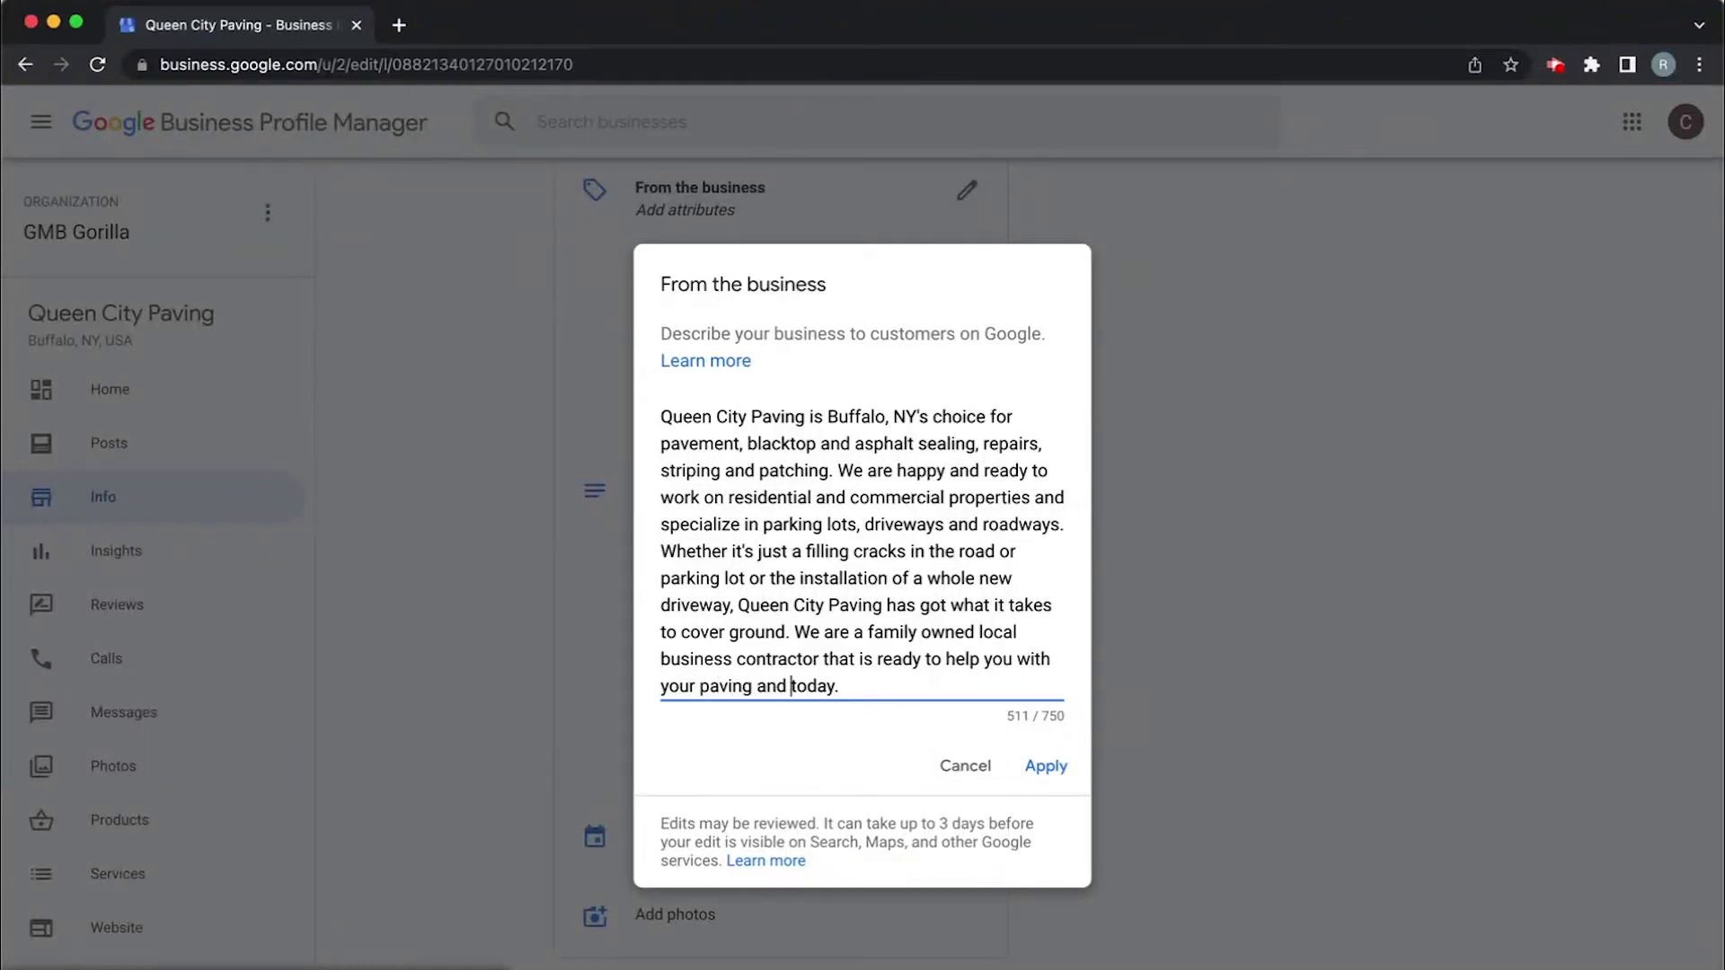
{"action": "type", "text": "spahtoda"}
{"action": "key", "text": "BackSpace"}
{"action": "key", "text": "BackSpace"}
{"action": "type", "text": "halt ne"}
{"action": "type", "text": "eds"}
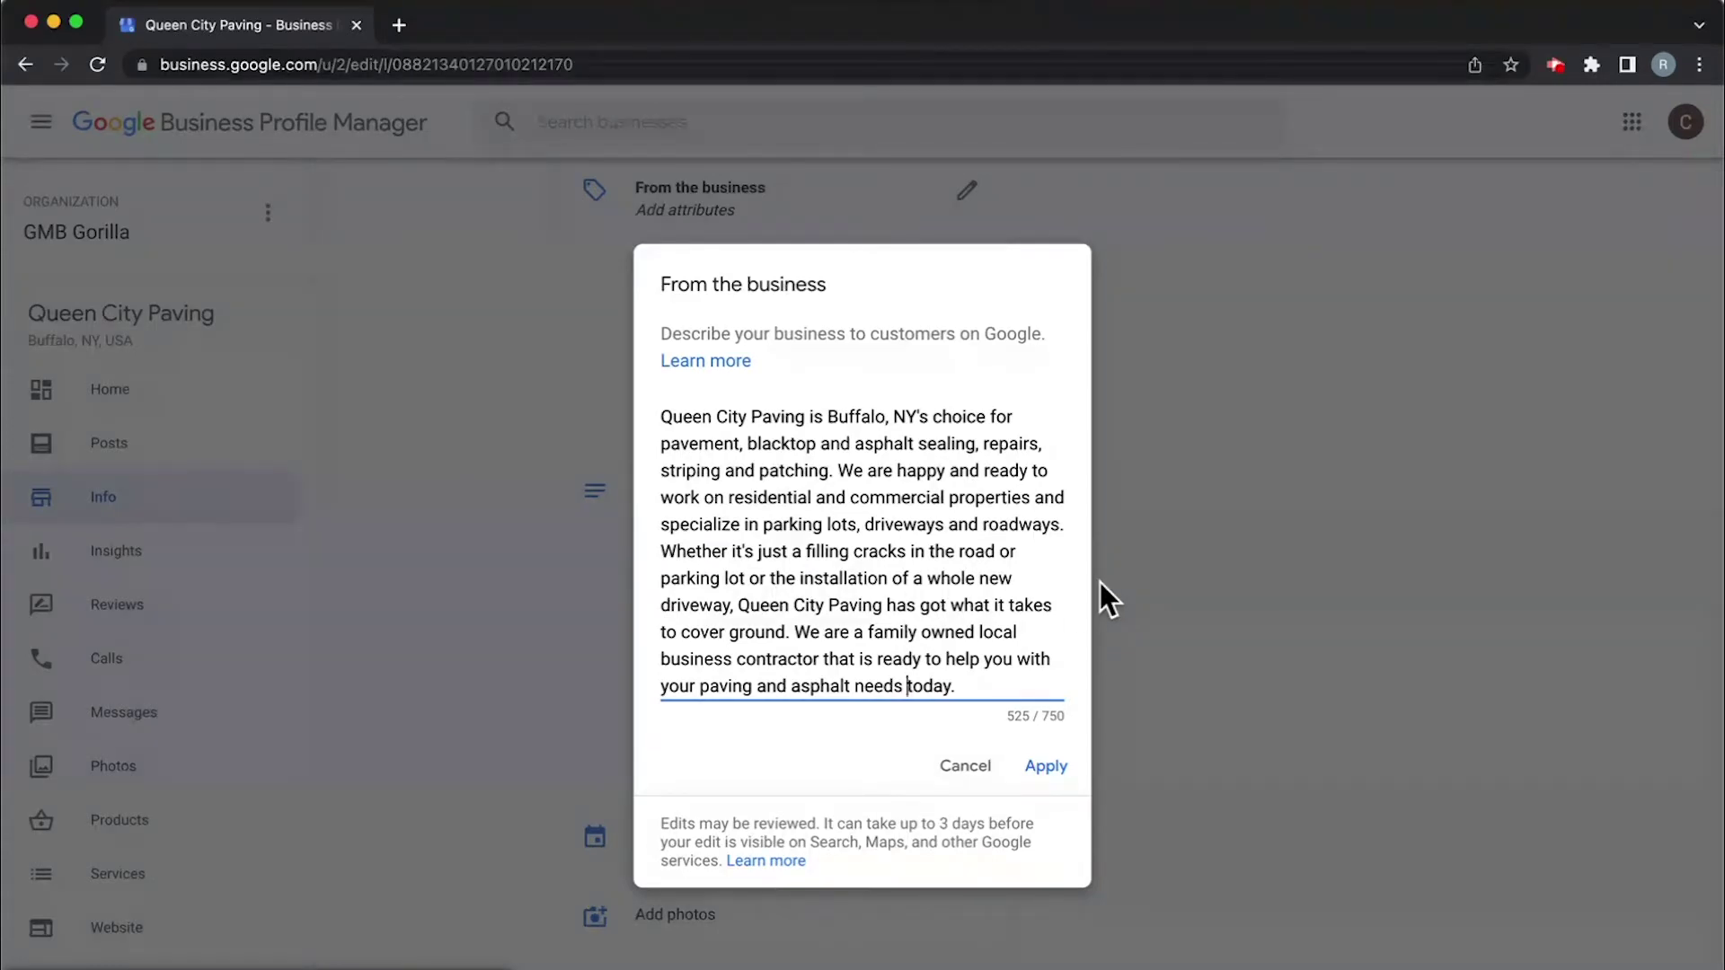
{"action": "left_click", "coordinate": [1048, 771]}
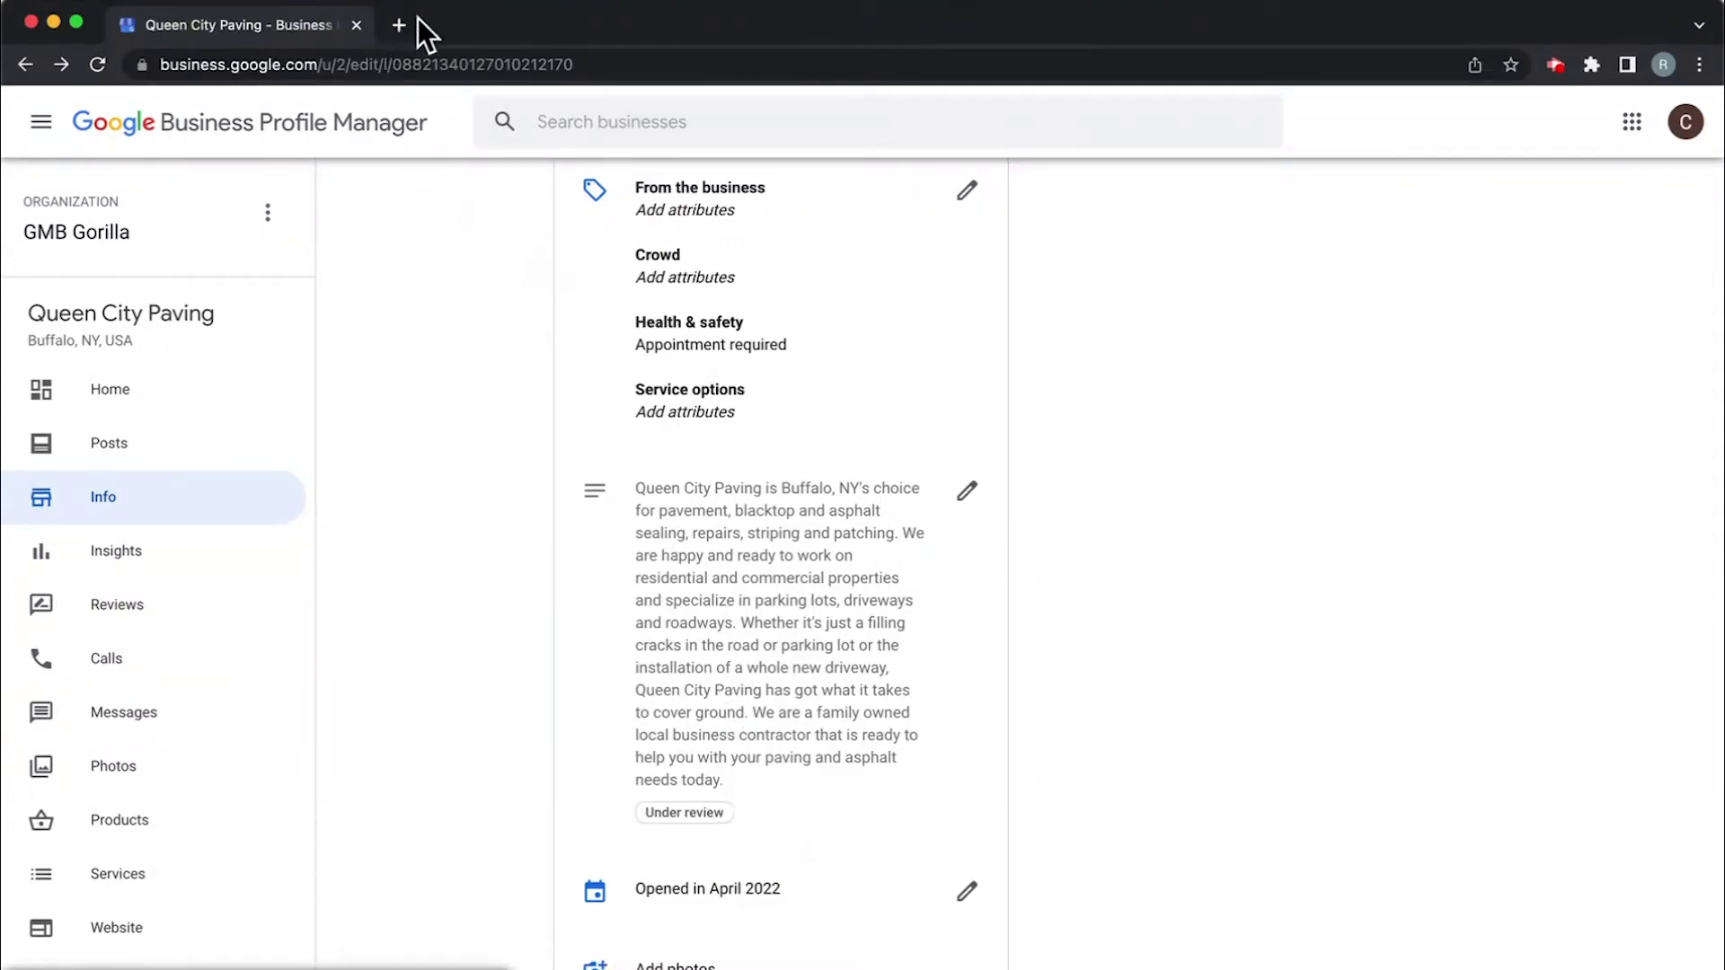
From the Home dashboard's 'Your business is on Google' card, view the listing on Google Search
{"action": "left_click", "coordinate": [144, 412]}
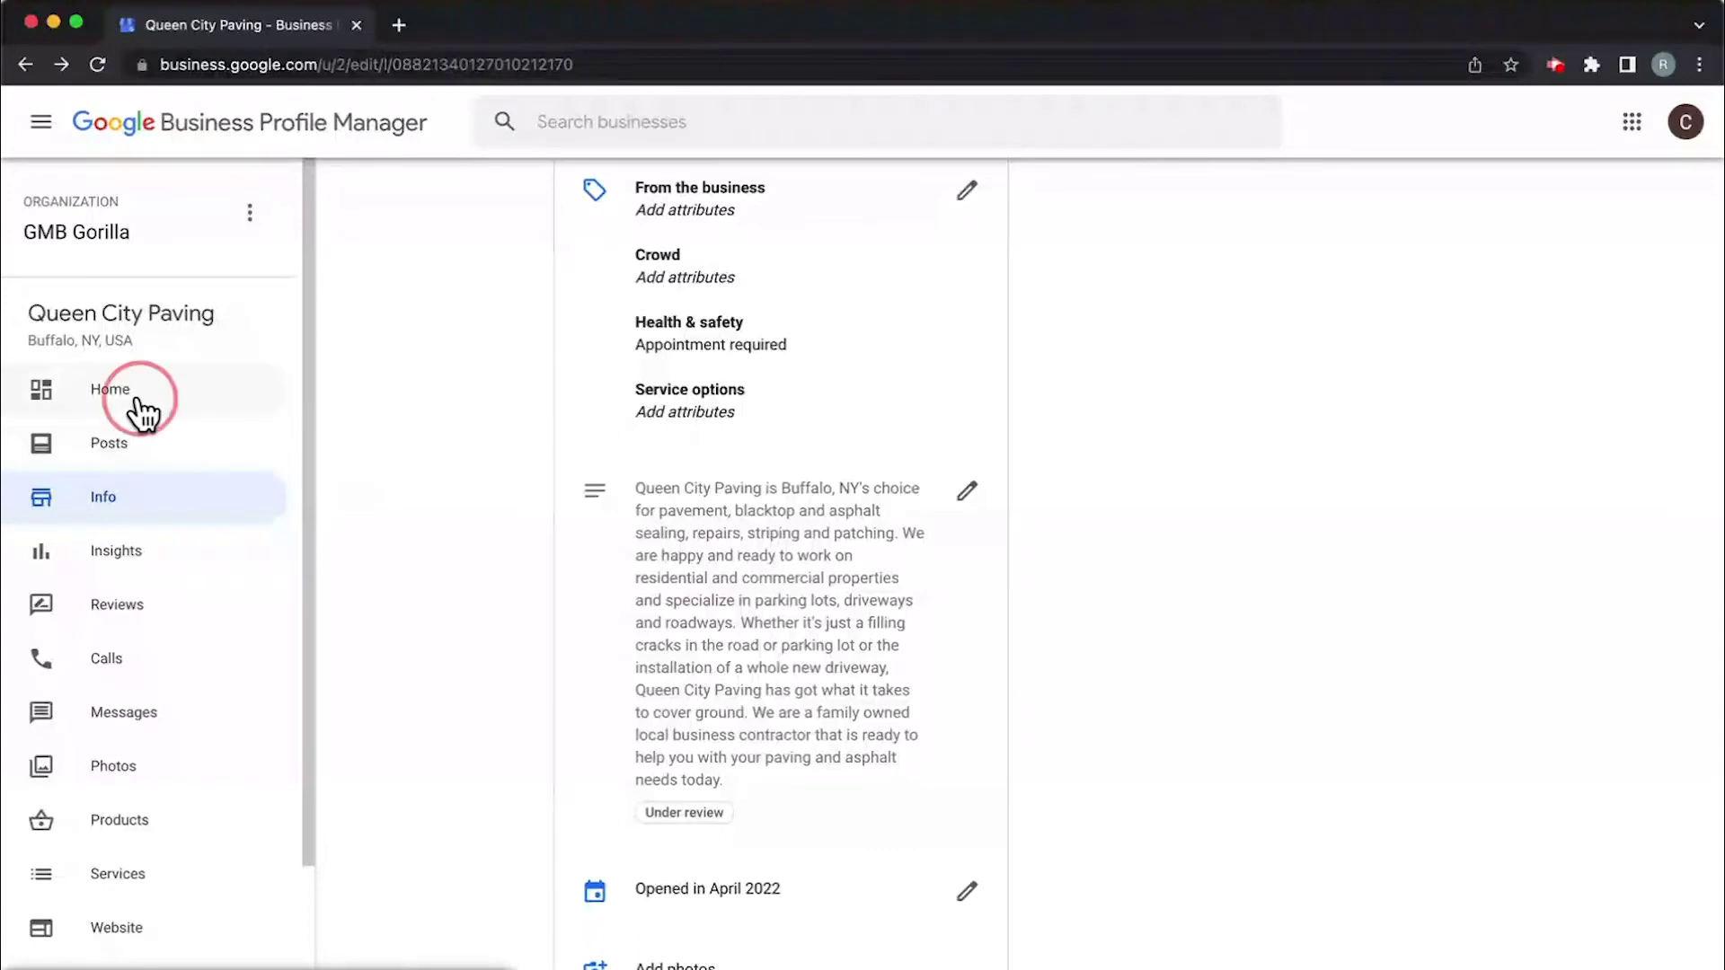
{"action": "scroll", "coordinate": [1397, 716], "scroll_direction": "down", "scroll_amount": 5}
{"action": "scroll", "coordinate": [1397, 729], "scroll_direction": "down", "scroll_amount": 2}
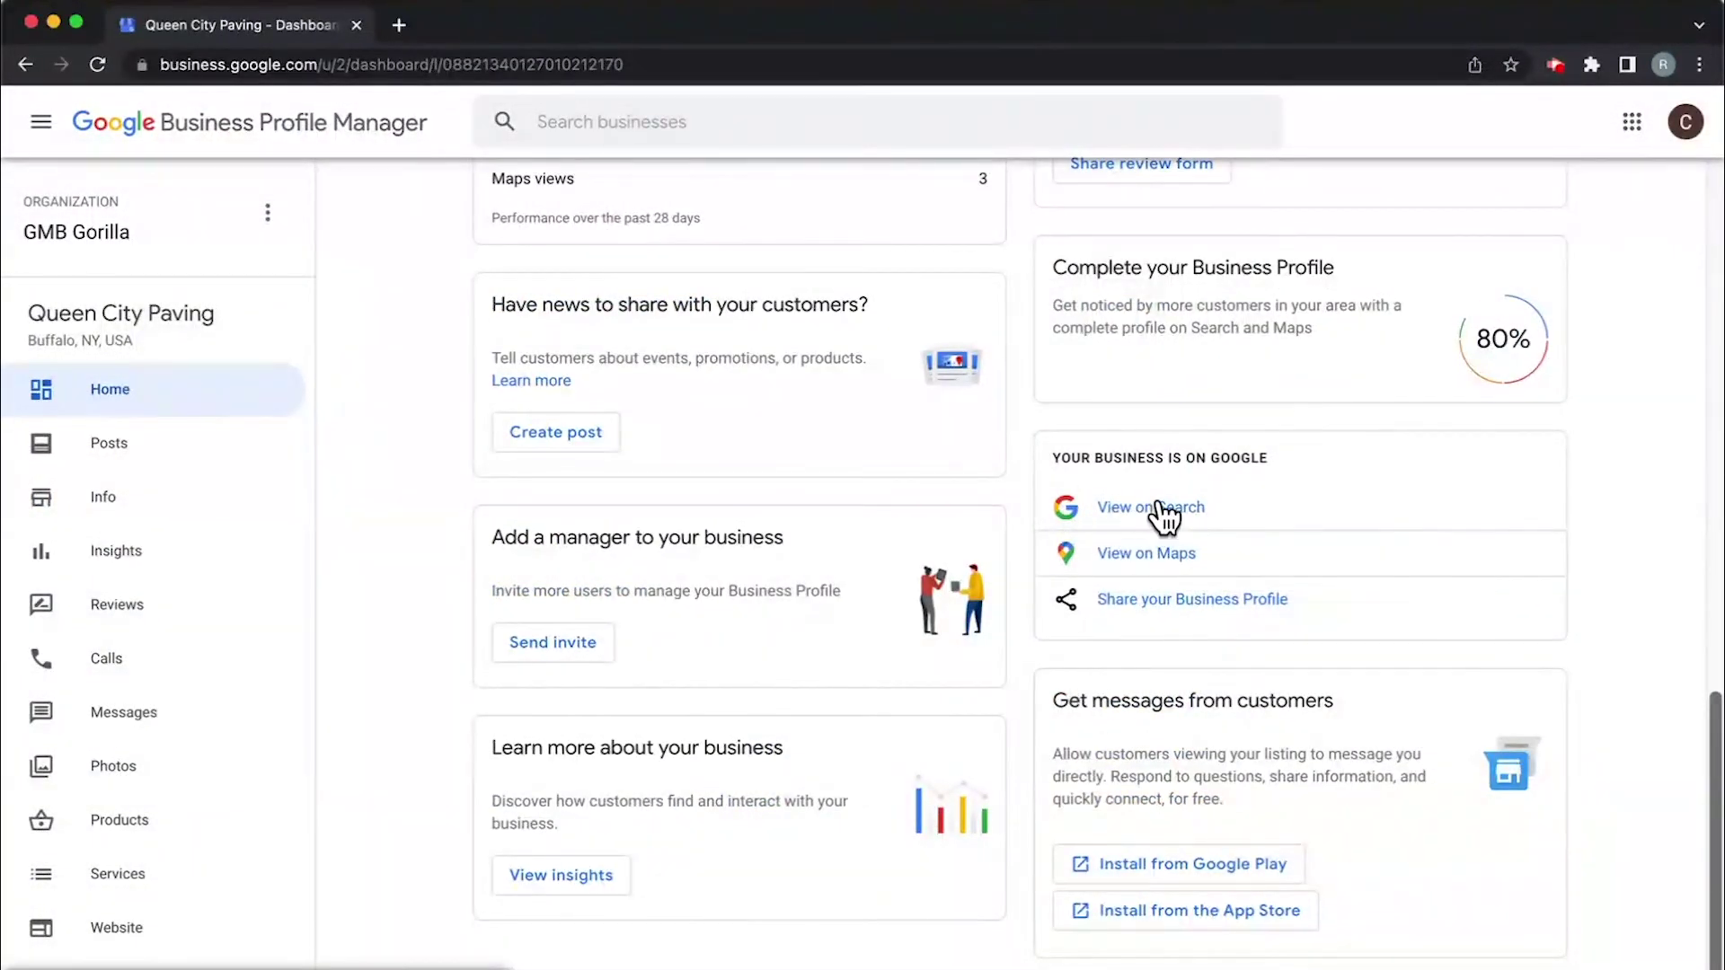
{"action": "left_click_drag", "start_coordinate": [1079, 460], "coordinate": [1334, 458]}
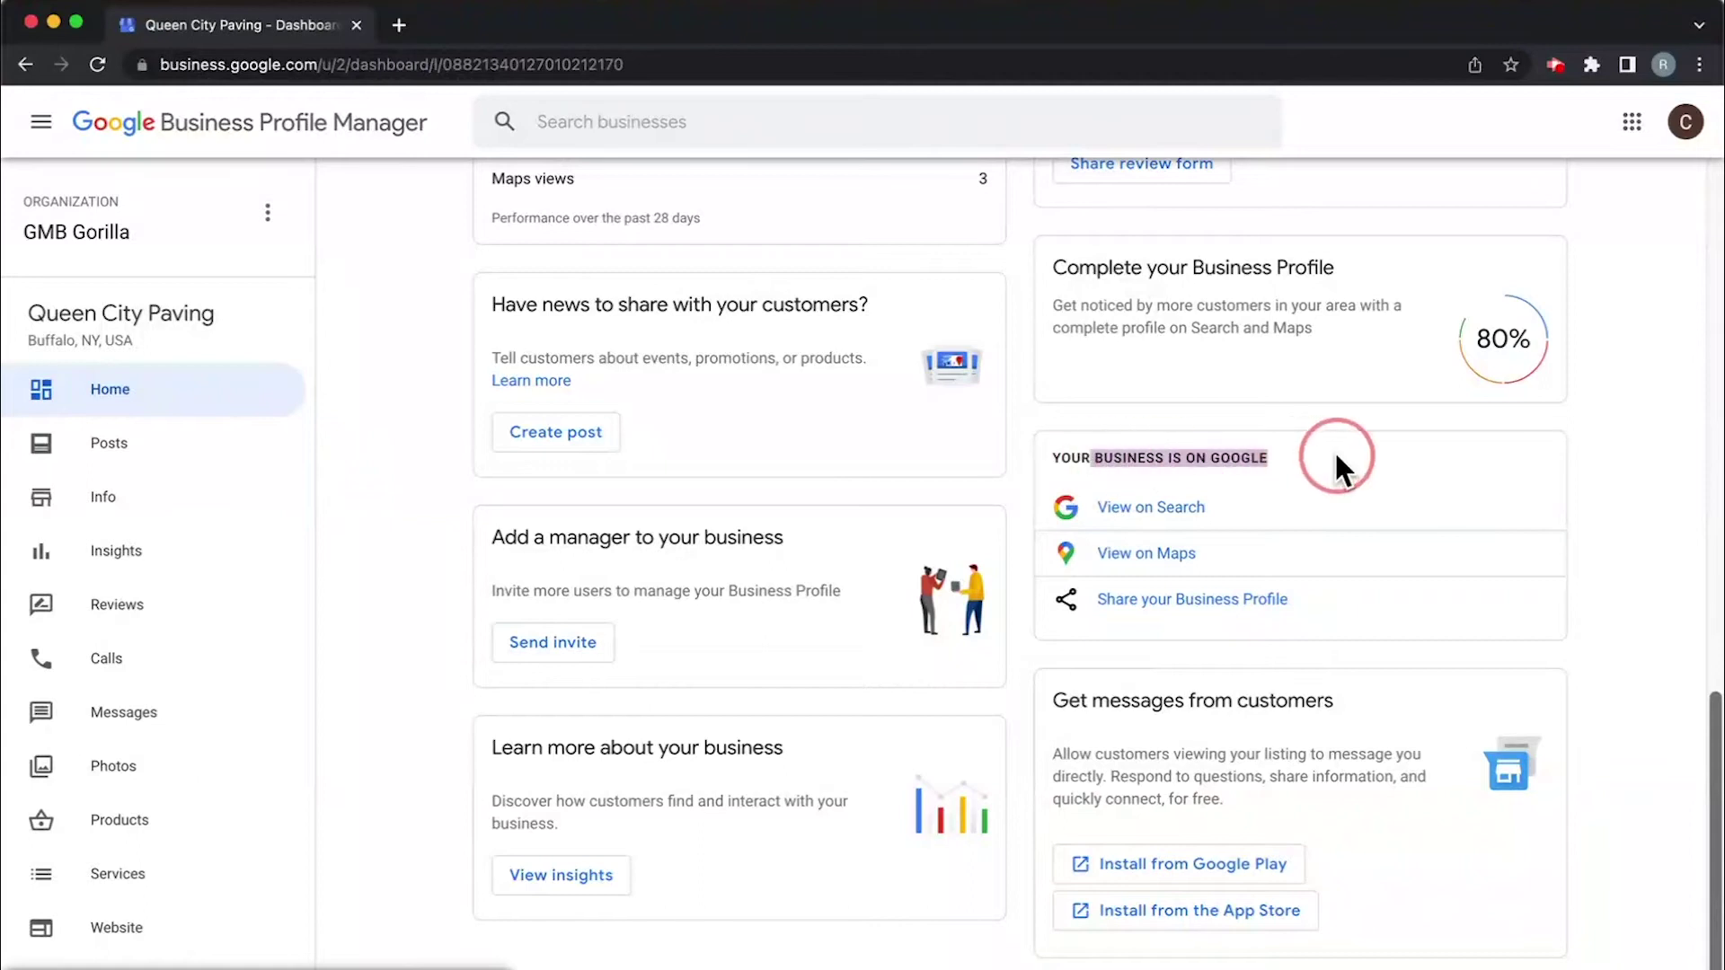
{"action": "left_click", "coordinate": [1303, 496]}
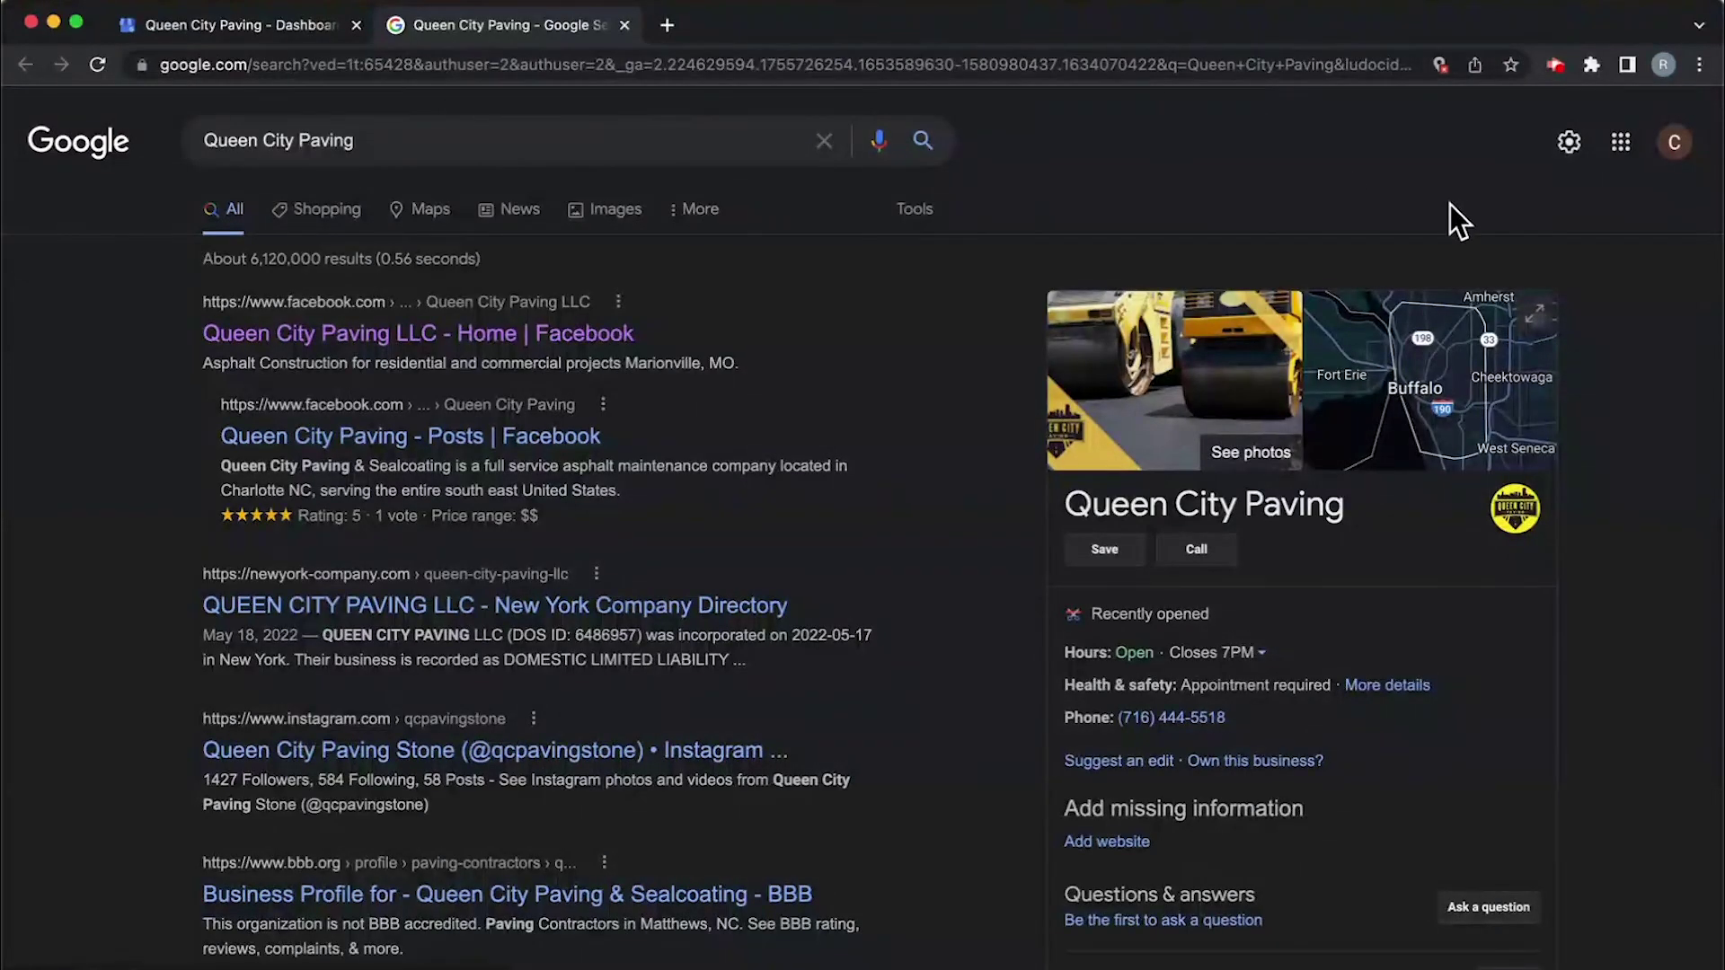
{"action": "scroll", "coordinate": [1637, 691], "scroll_direction": "down", "scroll_amount": 1}
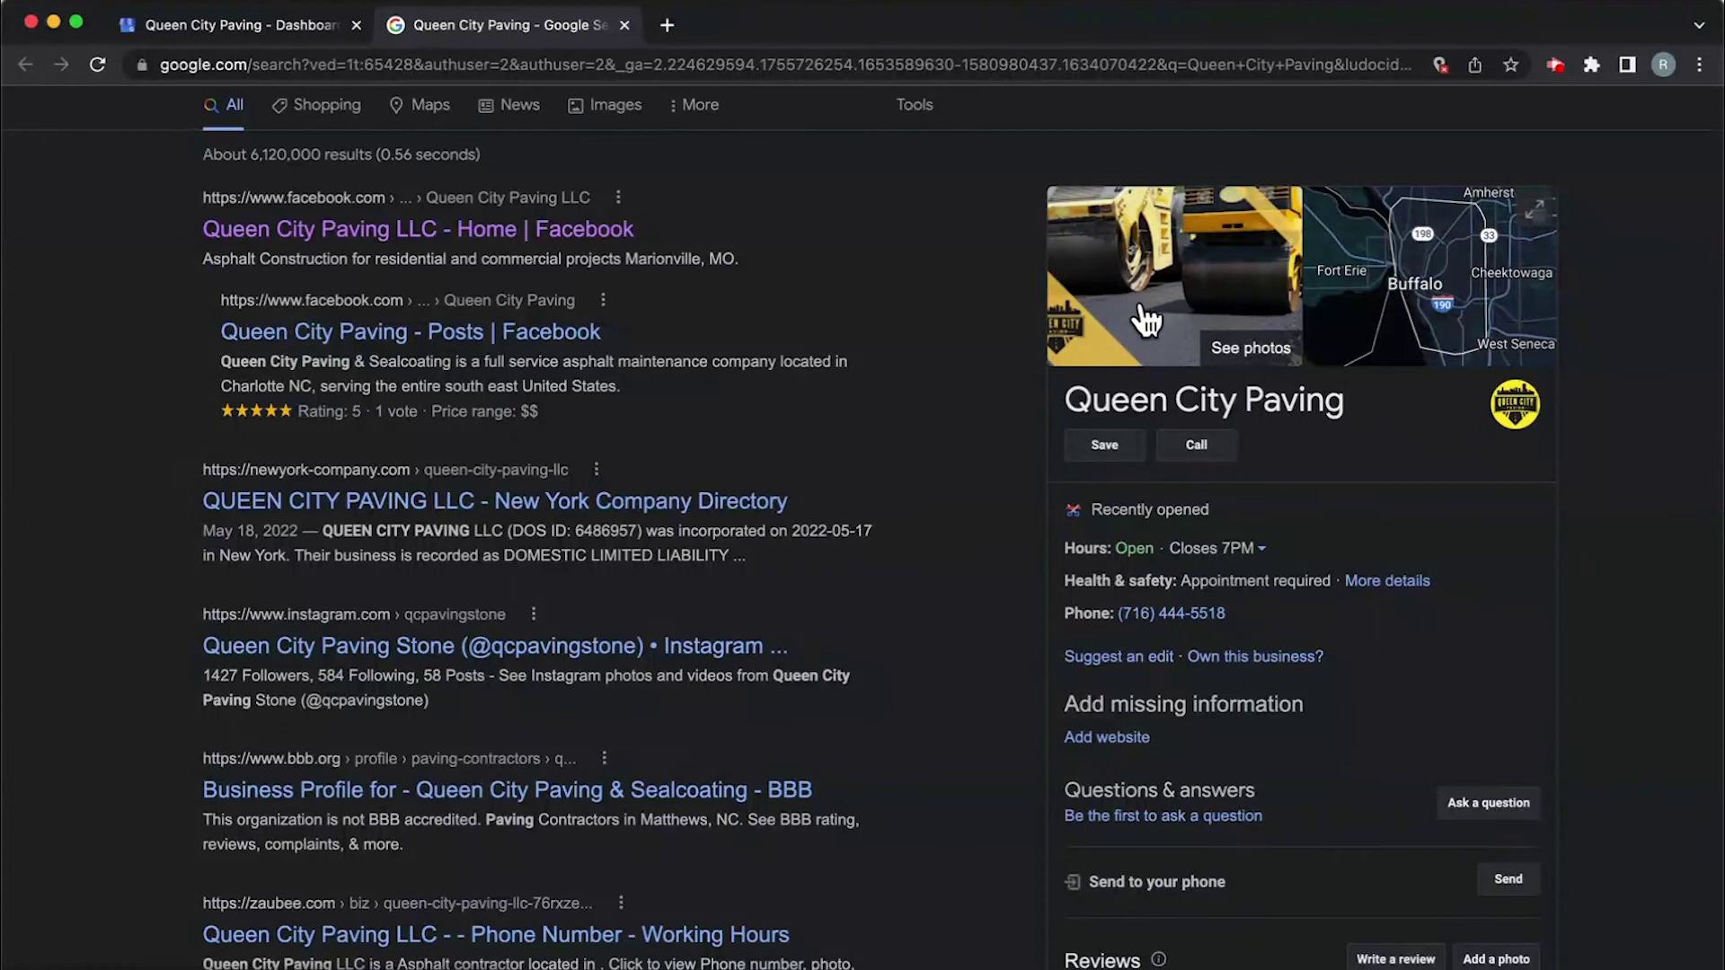
{"action": "scroll", "coordinate": [1601, 628], "scroll_direction": "down", "scroll_amount": 3}
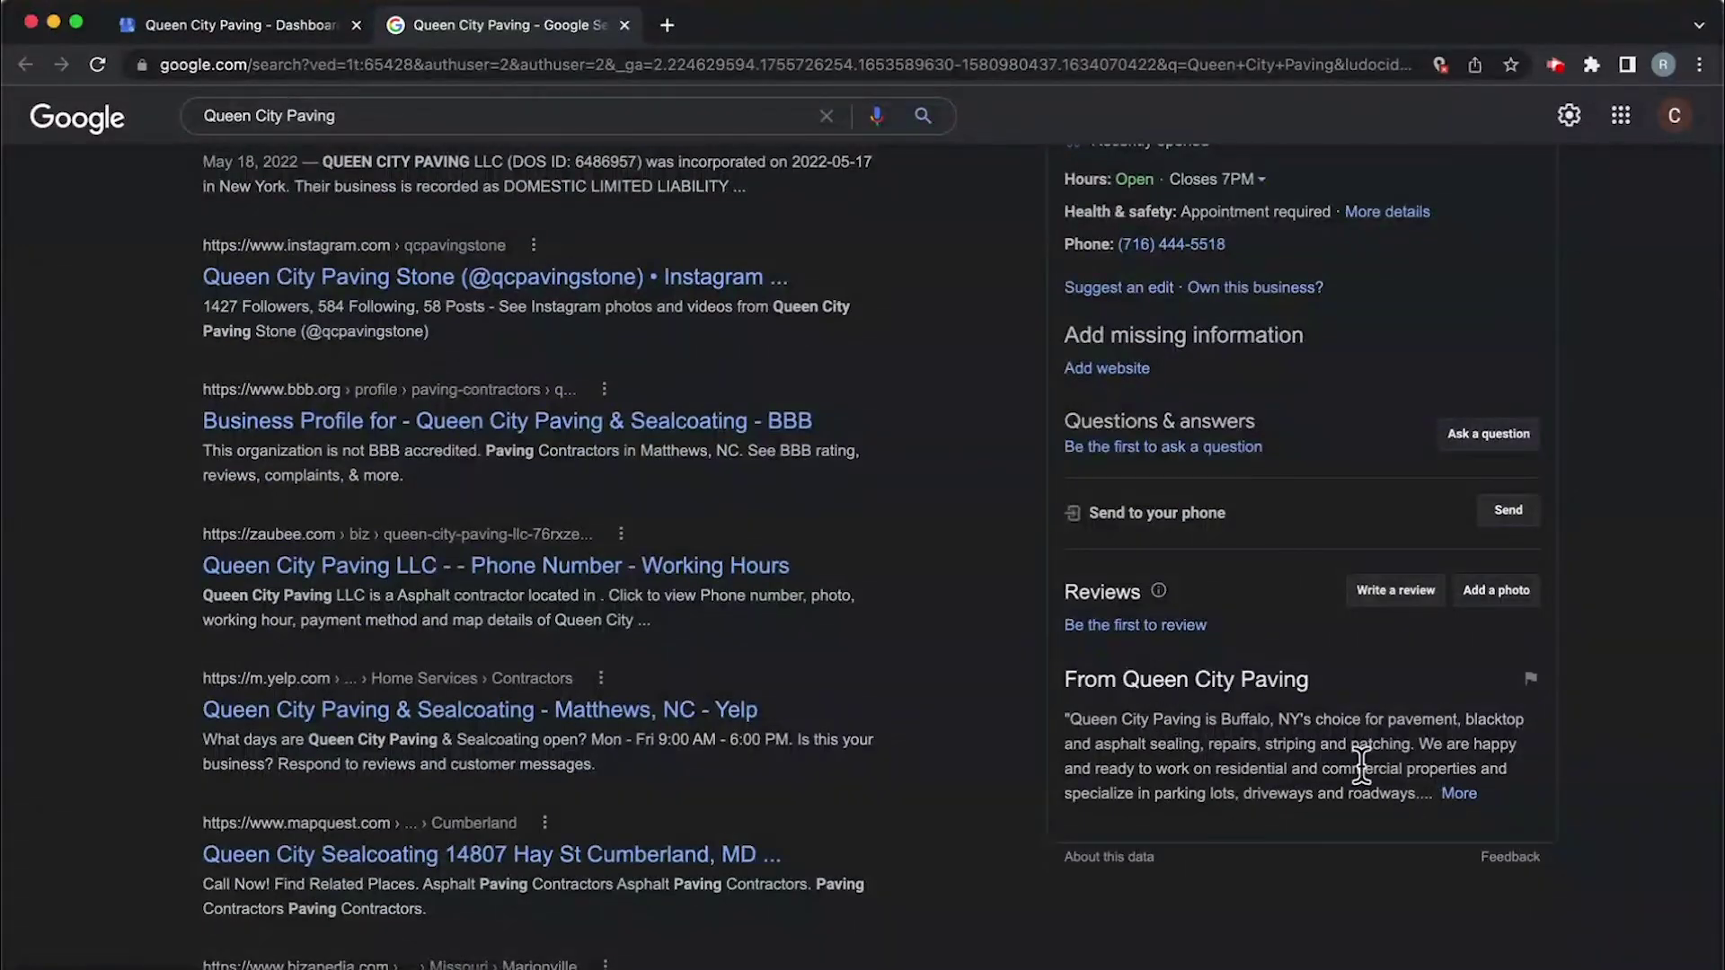
Expand the live description, highlight its final sentence, and return to the Business Profile dashboard
{"action": "mouse_move", "coordinate": [1458, 795]}
{"action": "left_click", "coordinate": [1460, 795]}
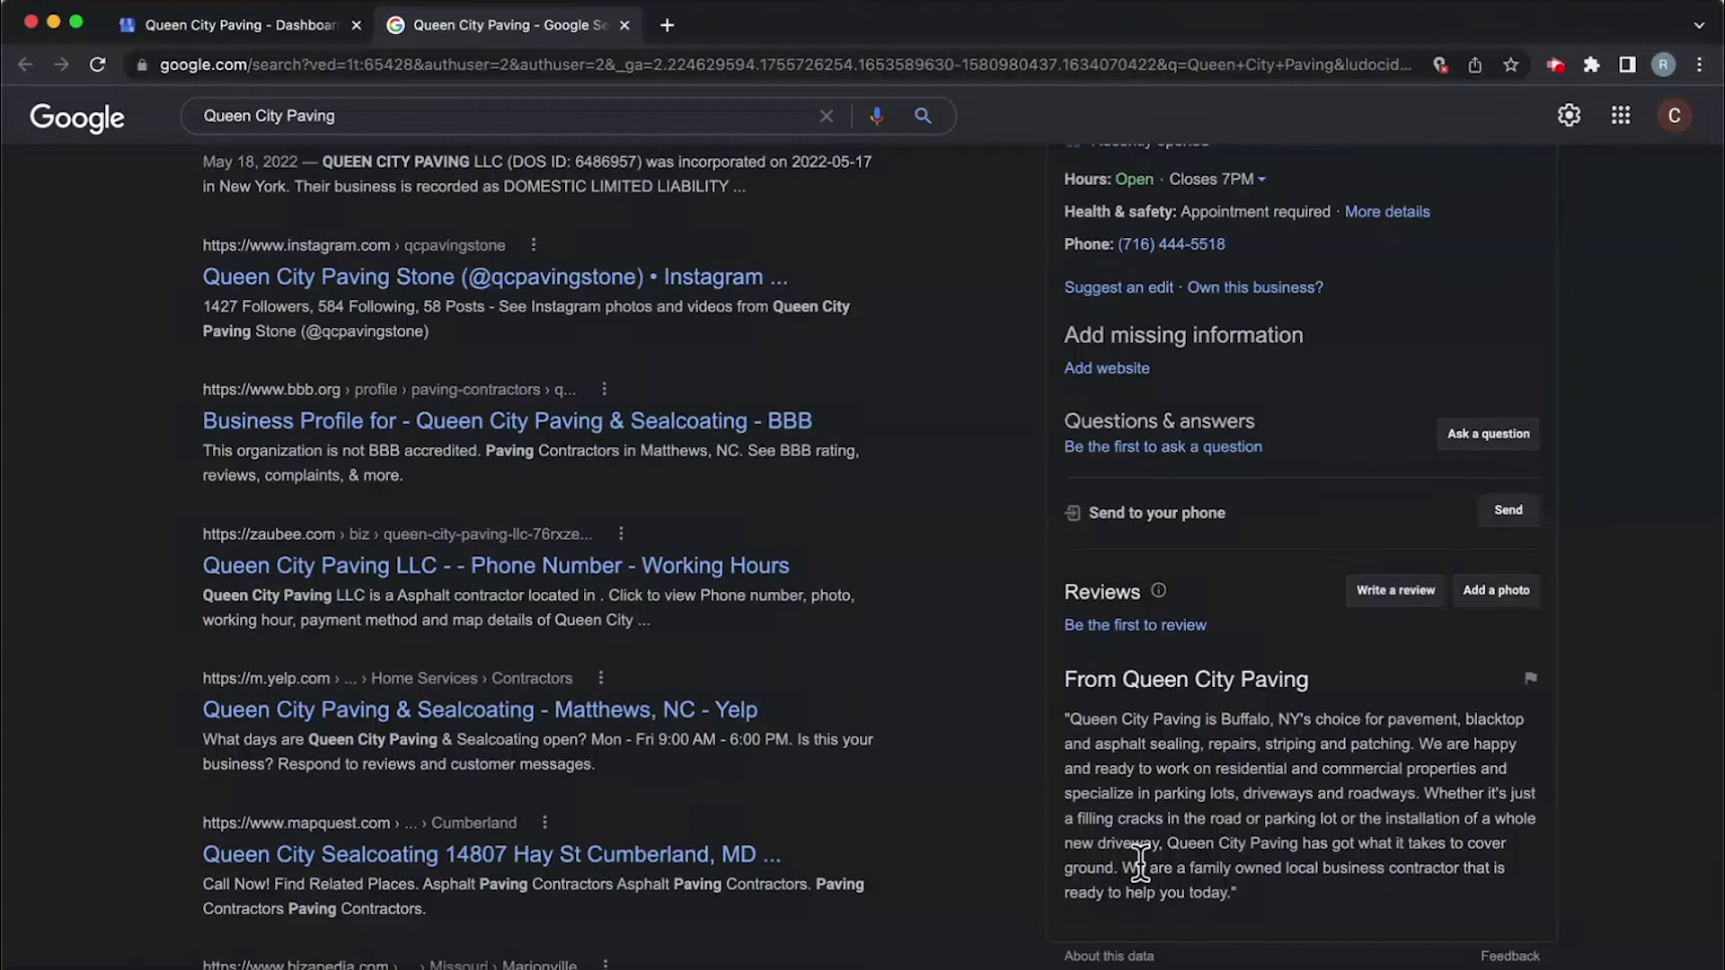
{"action": "left_click_drag", "start_coordinate": [1139, 863], "coordinate": [1272, 899]}
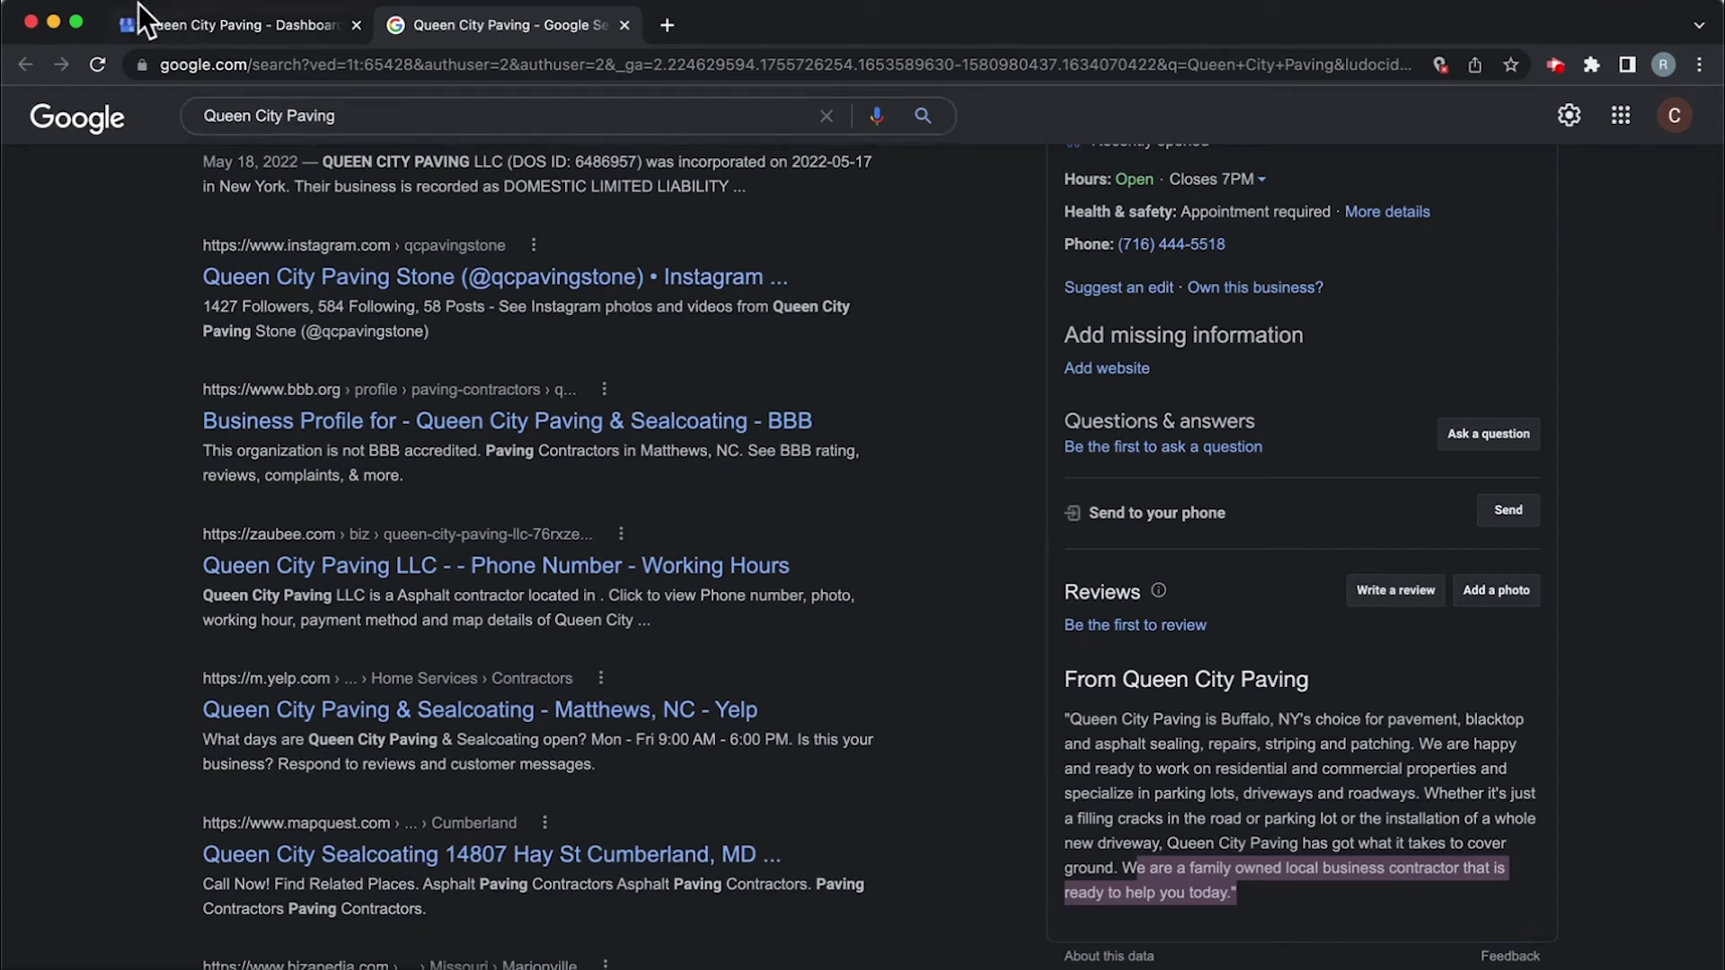
{"action": "left_click", "coordinate": [209, 30]}
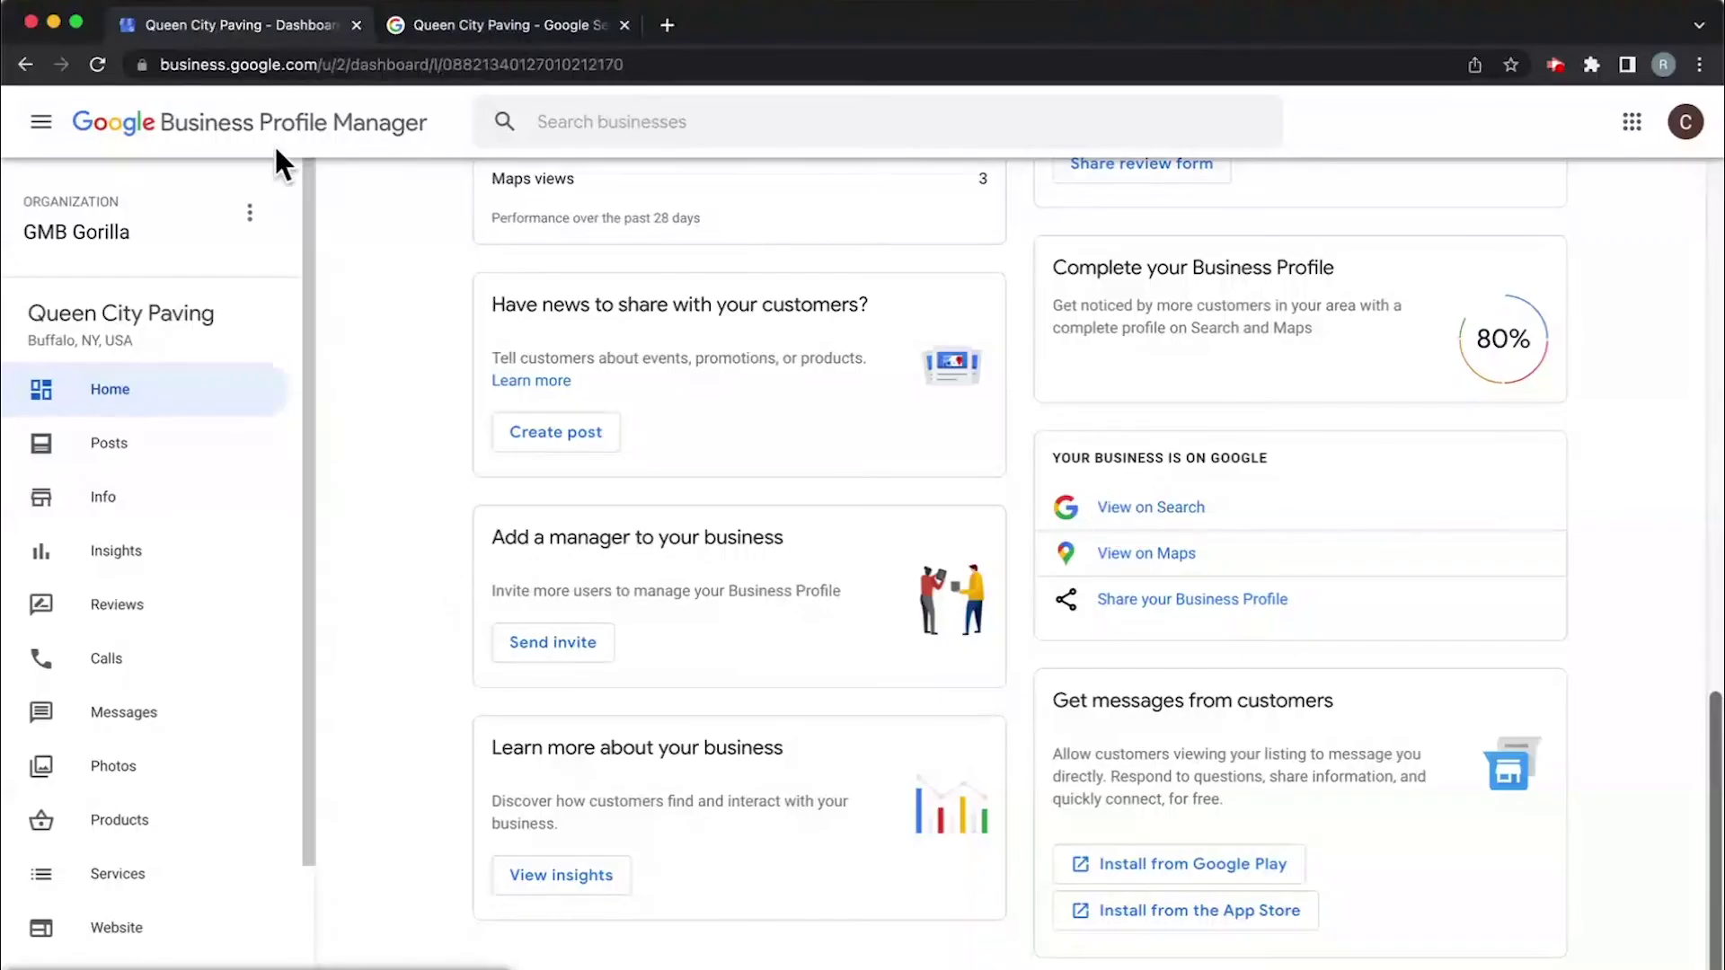
Reload the Info page to see the description ending 'paving and asphalt needs today', then revisit the search results
{"action": "left_click", "coordinate": [151, 510]}
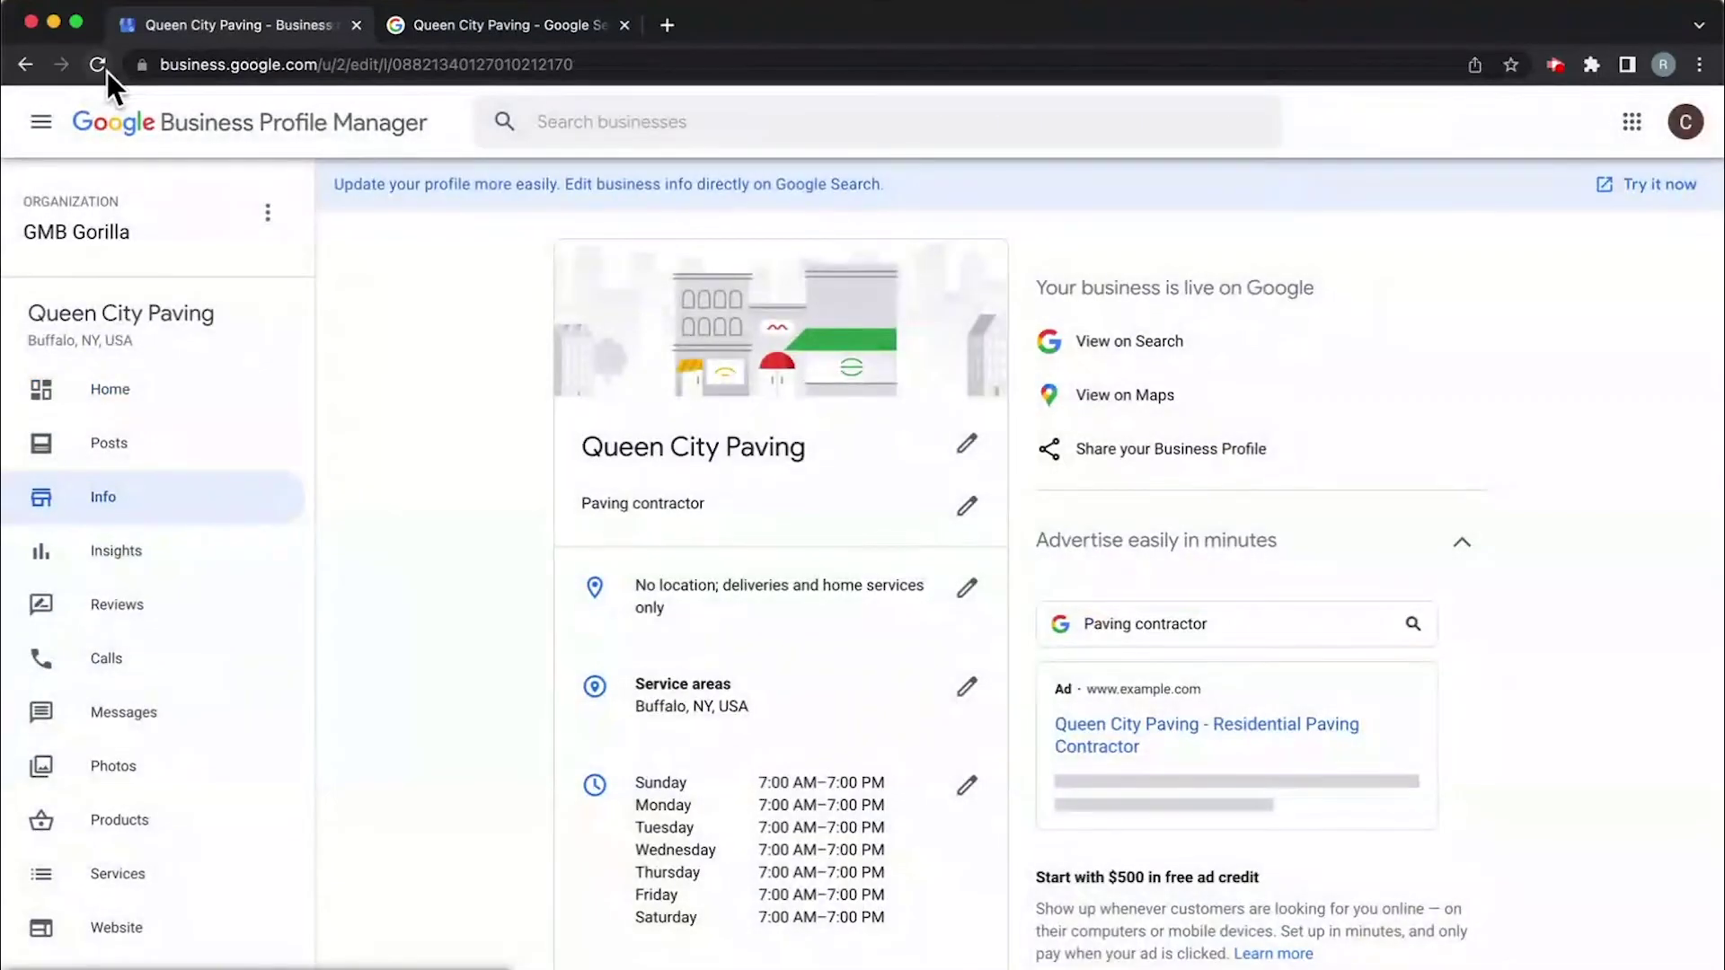
{"action": "left_click", "coordinate": [105, 71]}
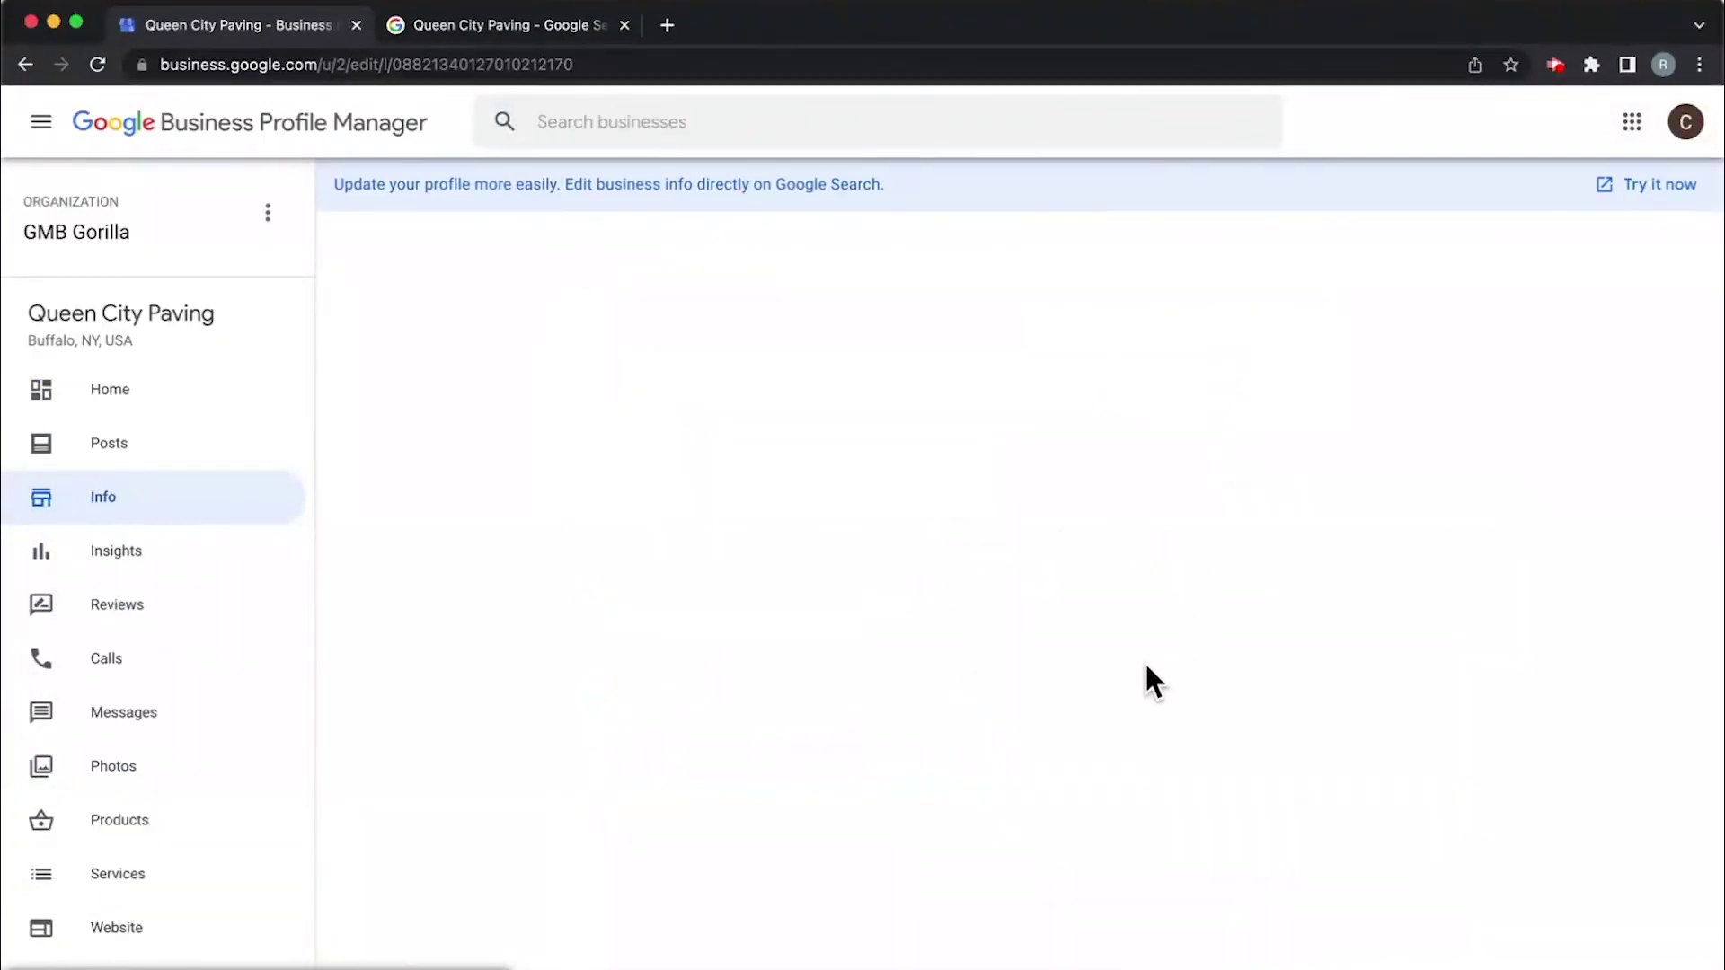
{"action": "scroll", "coordinate": [951, 643], "scroll_direction": "down", "scroll_amount": 2}
{"action": "scroll", "coordinate": [951, 643], "scroll_direction": "down", "scroll_amount": 4}
{"action": "scroll", "coordinate": [952, 644], "scroll_direction": "down", "scroll_amount": 2}
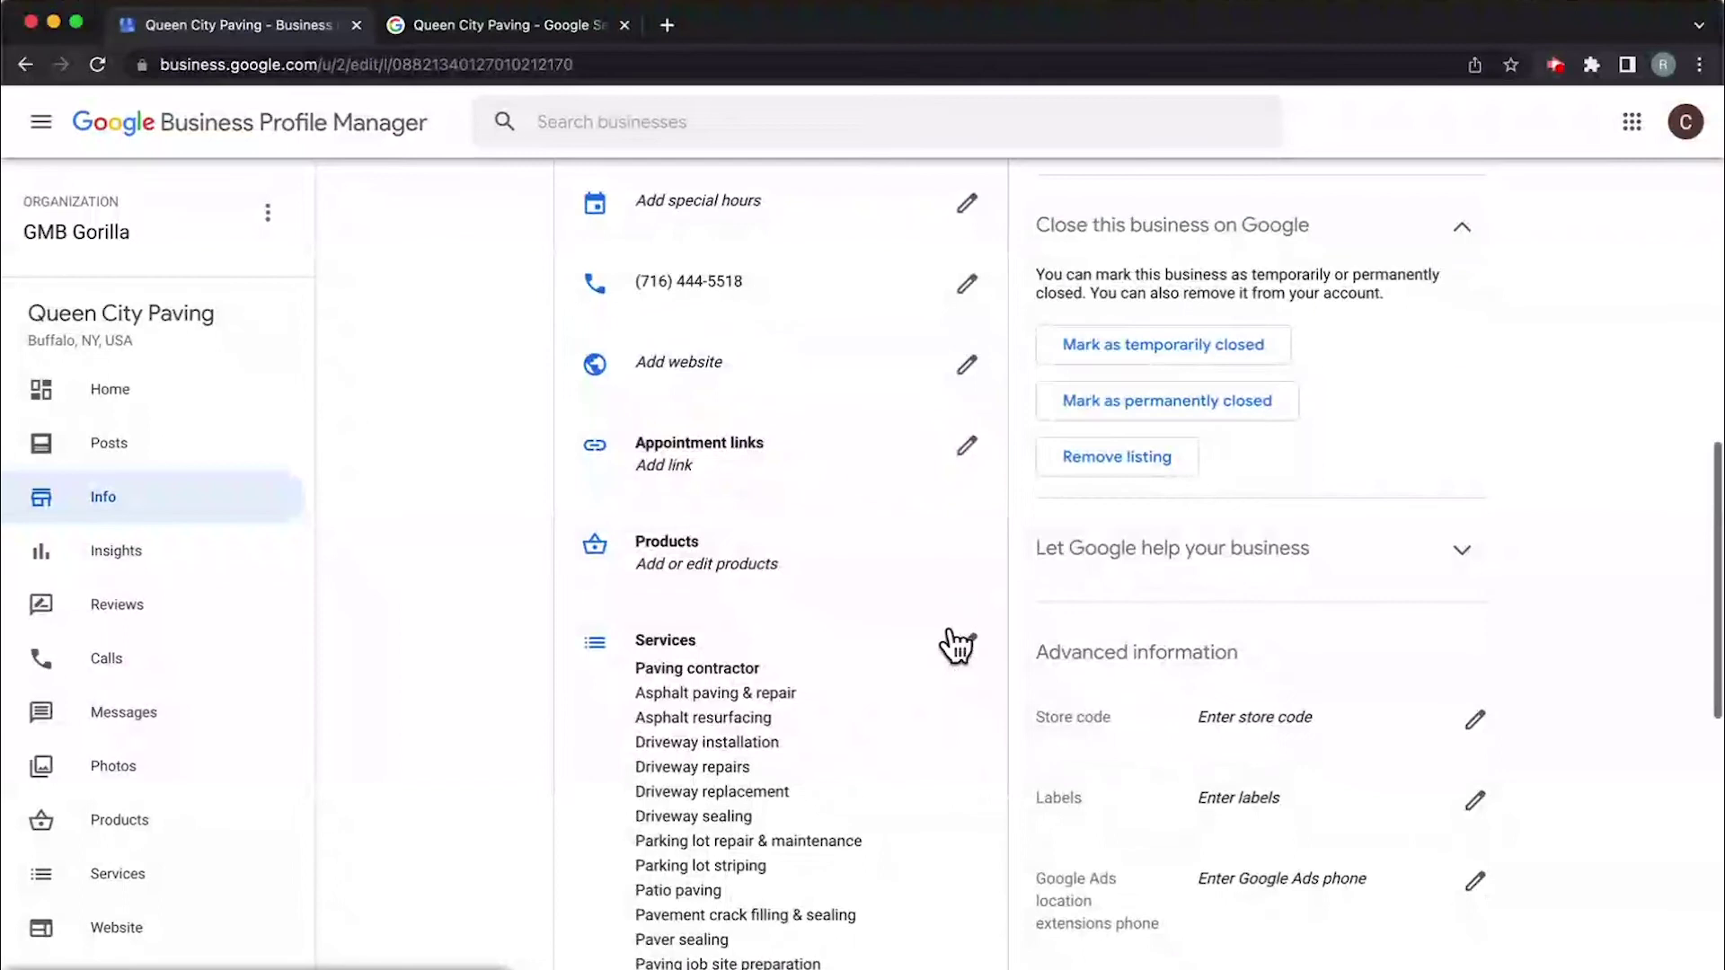
{"action": "scroll", "coordinate": [954, 644], "scroll_direction": "down", "scroll_amount": 3}
{"action": "scroll", "coordinate": [955, 645], "scroll_direction": "down", "scroll_amount": 3}
{"action": "scroll", "coordinate": [955, 645], "scroll_direction": "down", "scroll_amount": 2}
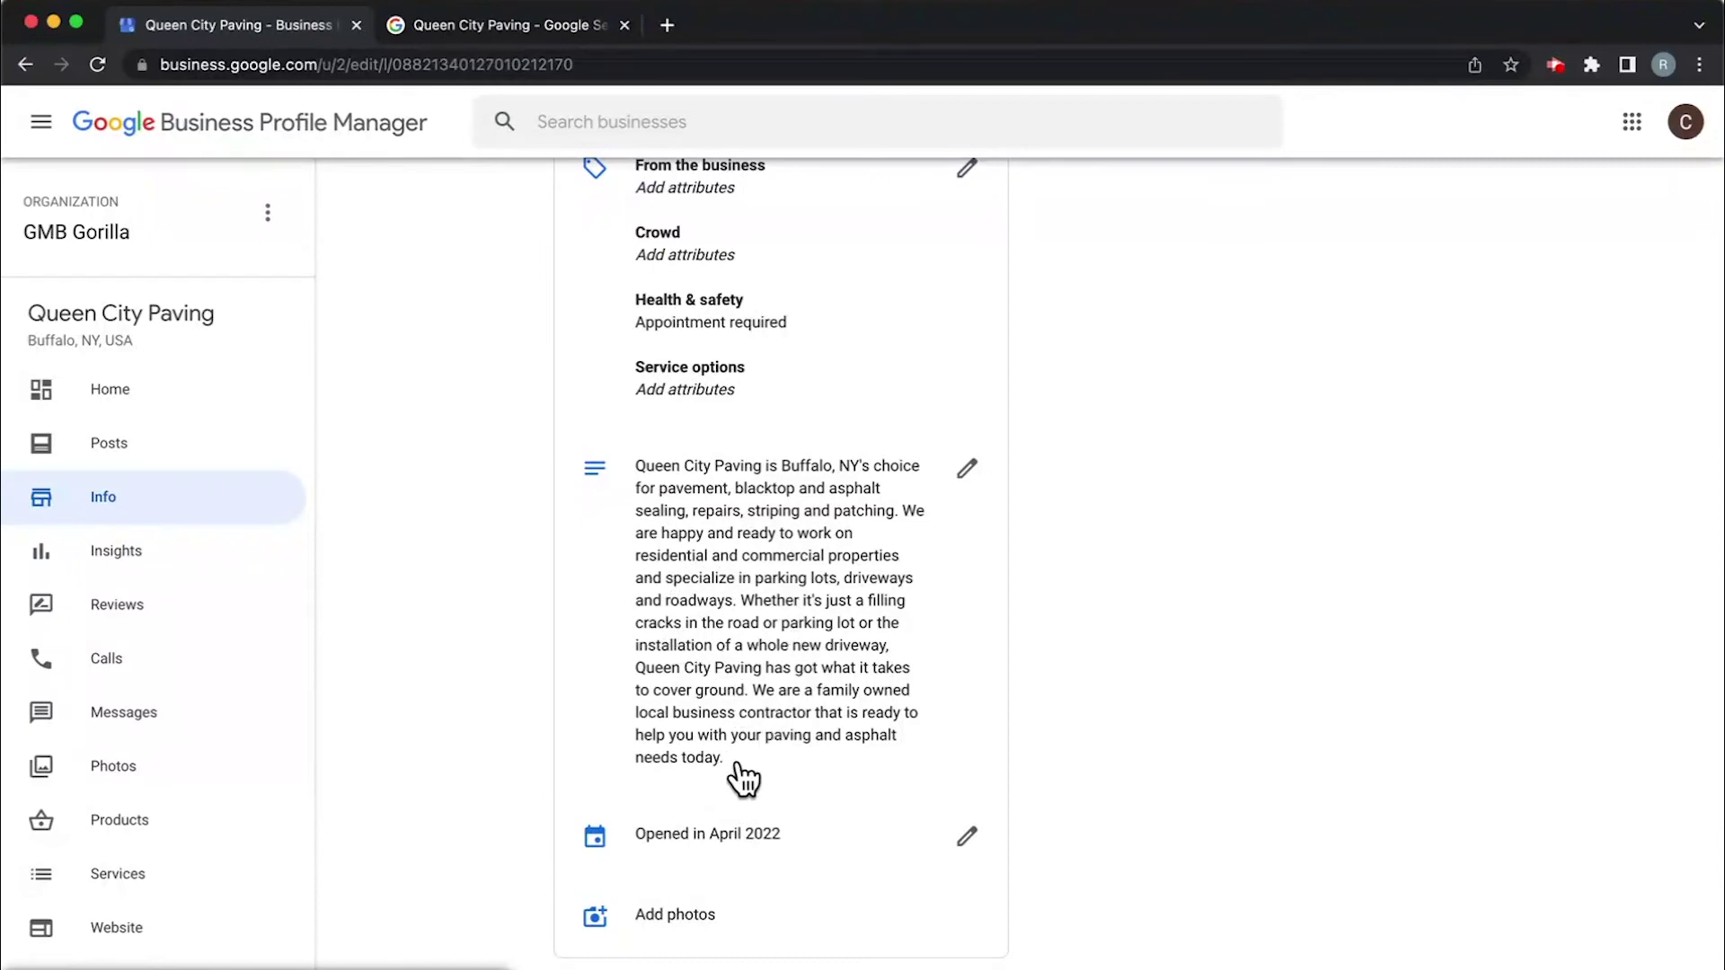
{"action": "left_click", "coordinate": [531, 31]}
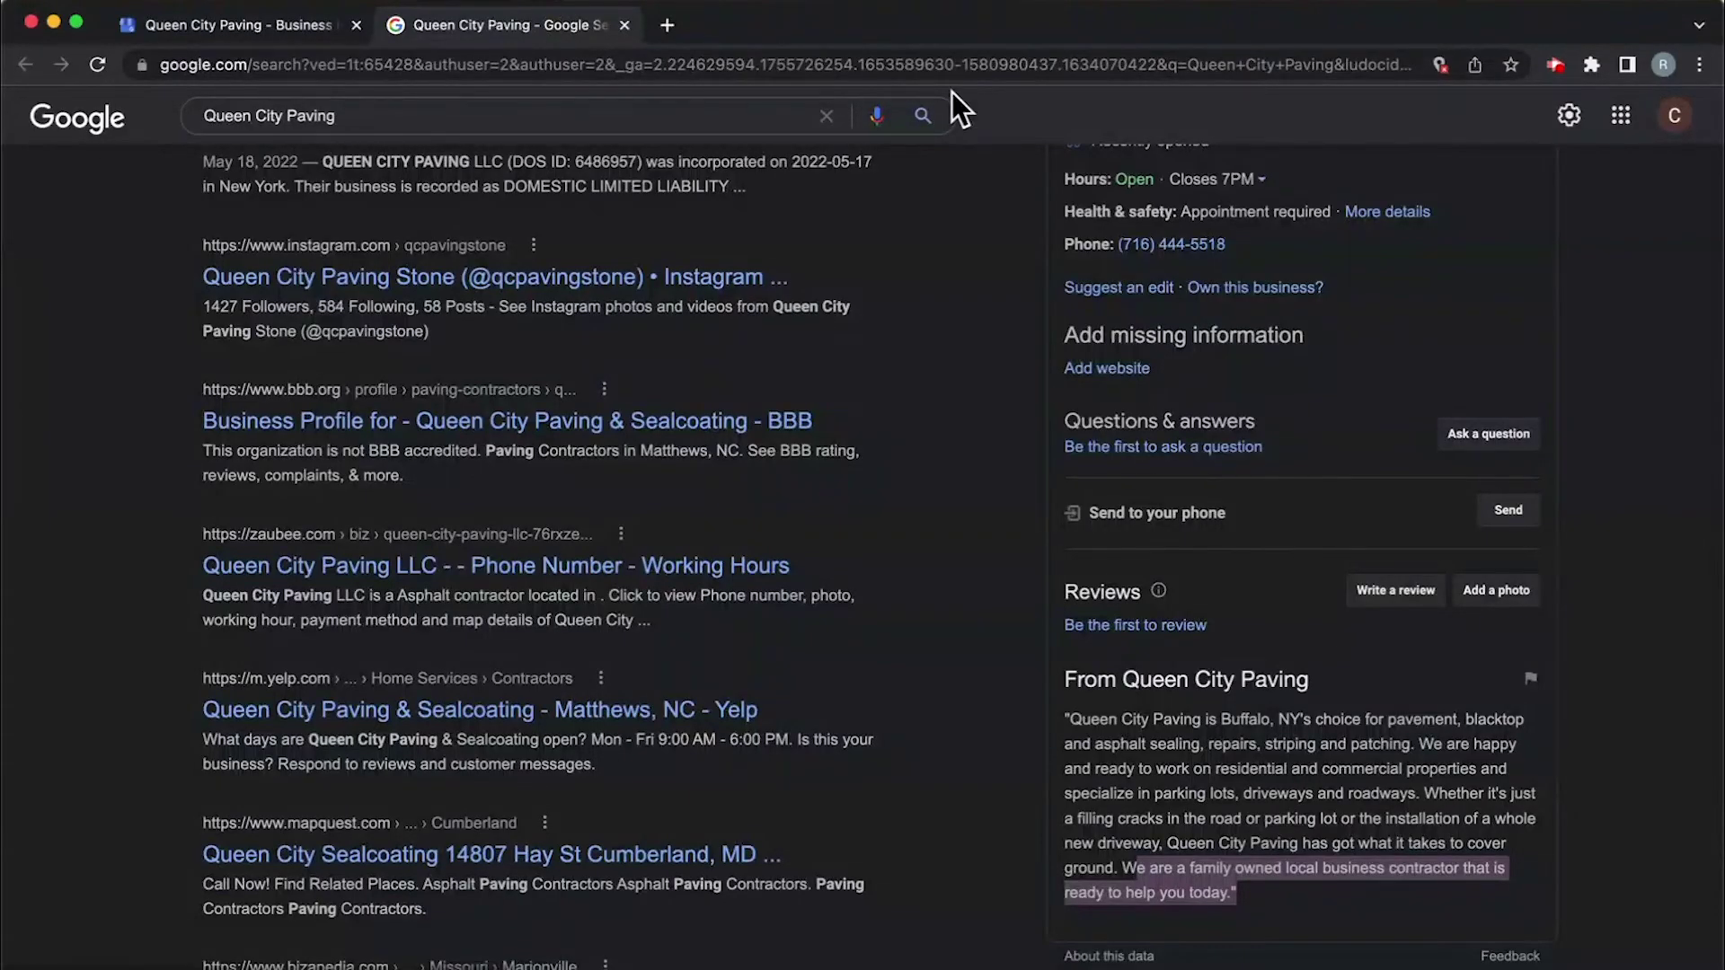
{"action": "left_click", "coordinate": [98, 65]}
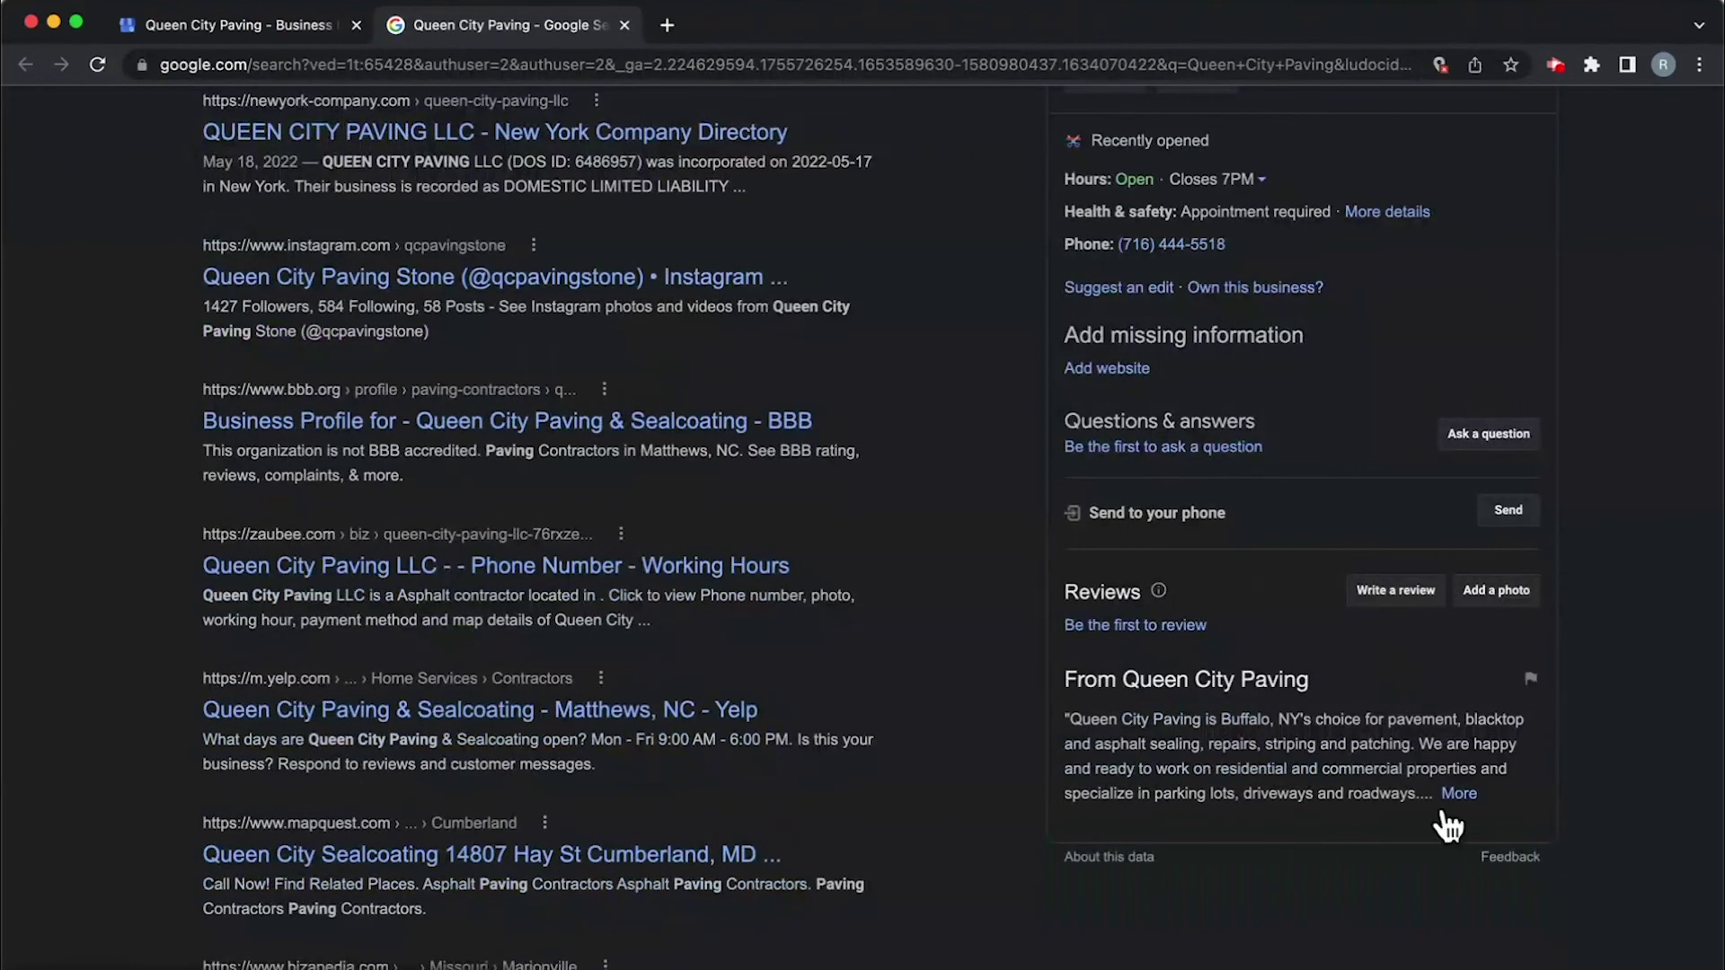
{"action": "left_click", "coordinate": [1458, 795]}
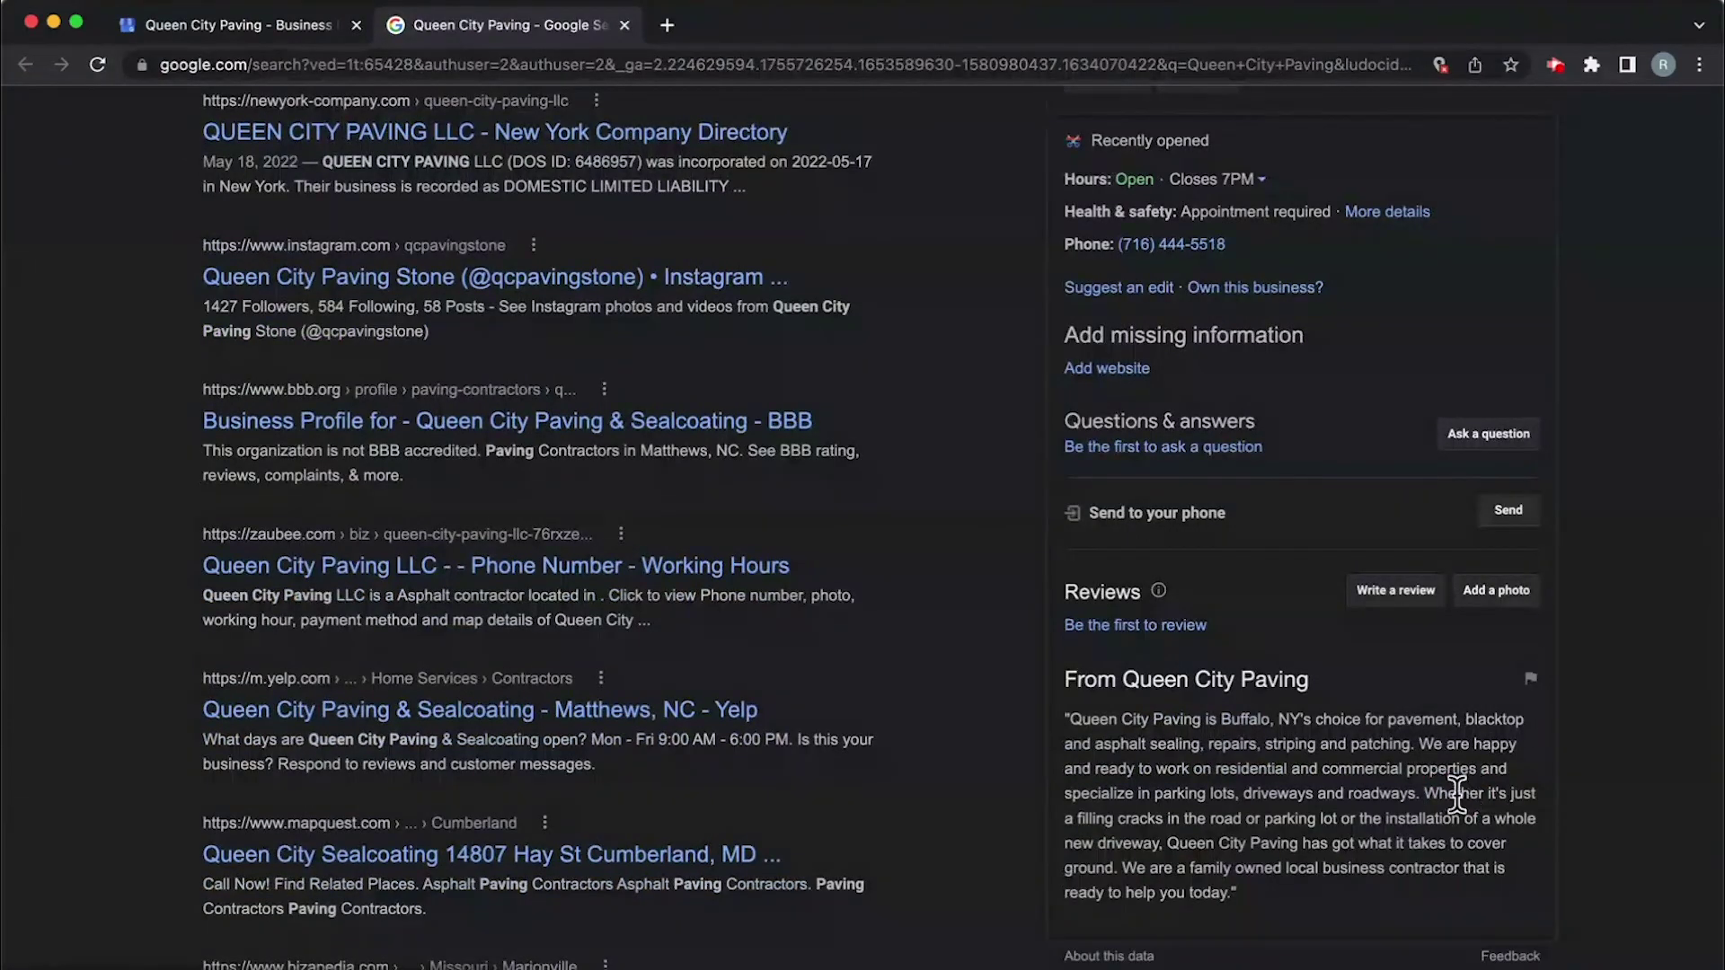
{"action": "left_click_drag", "start_coordinate": [1225, 794], "coordinate": [1265, 899]}
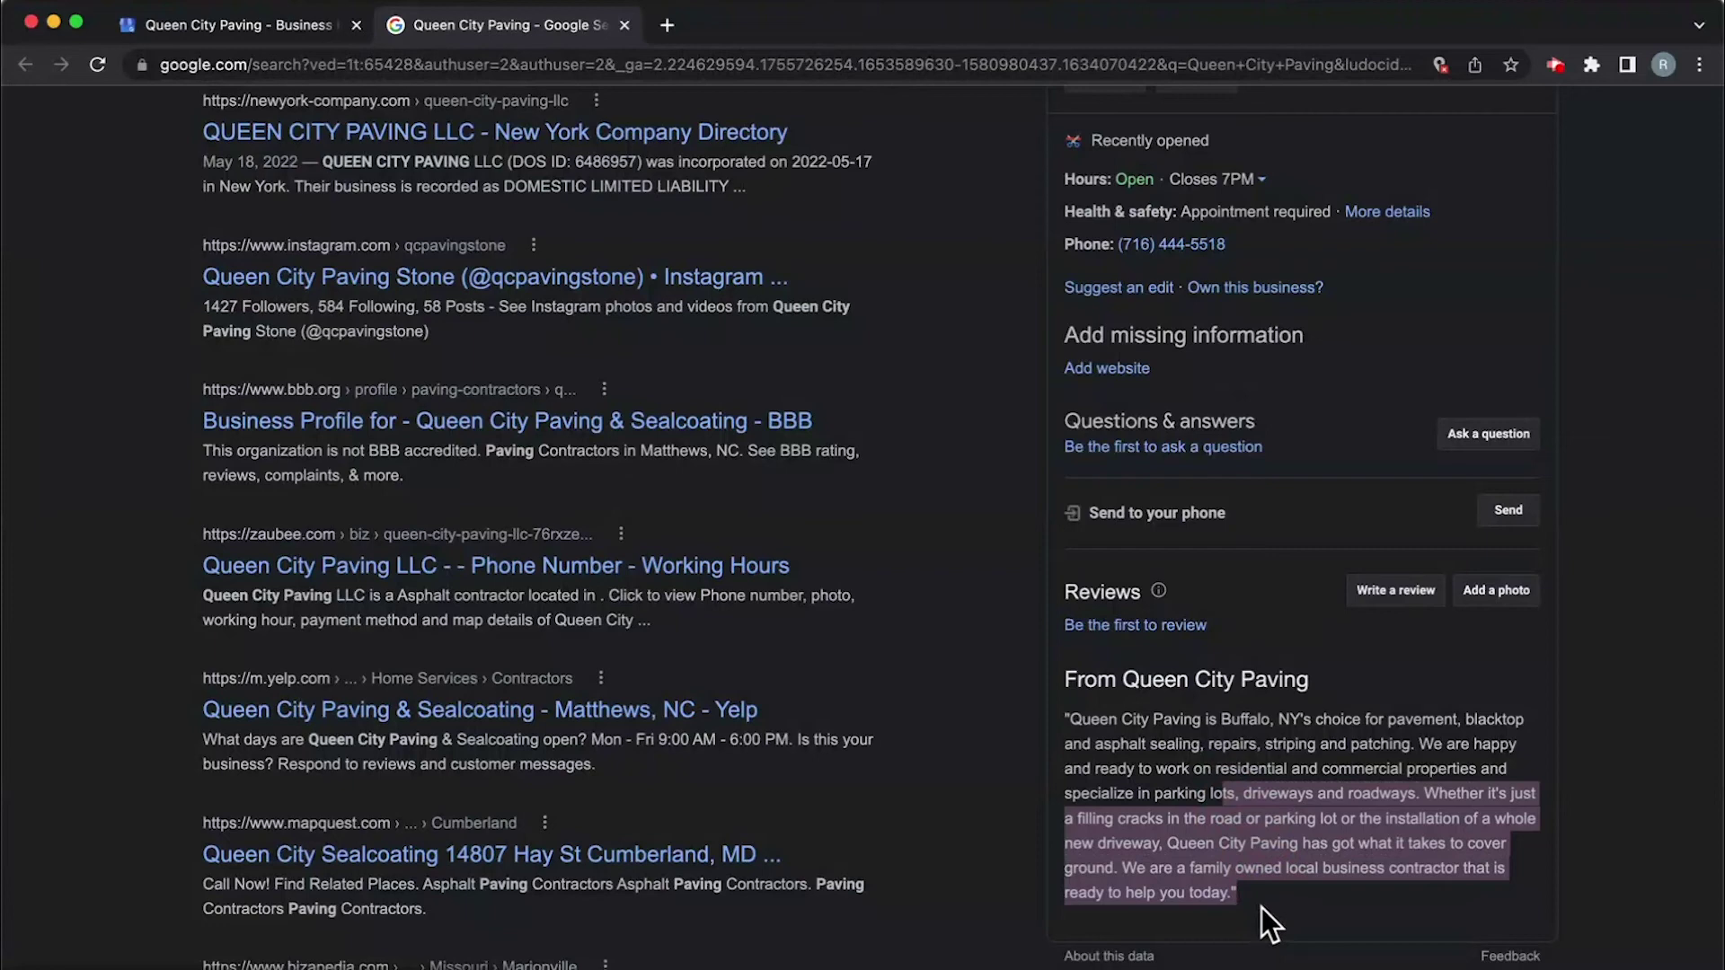
{"action": "left_click", "coordinate": [278, 32]}
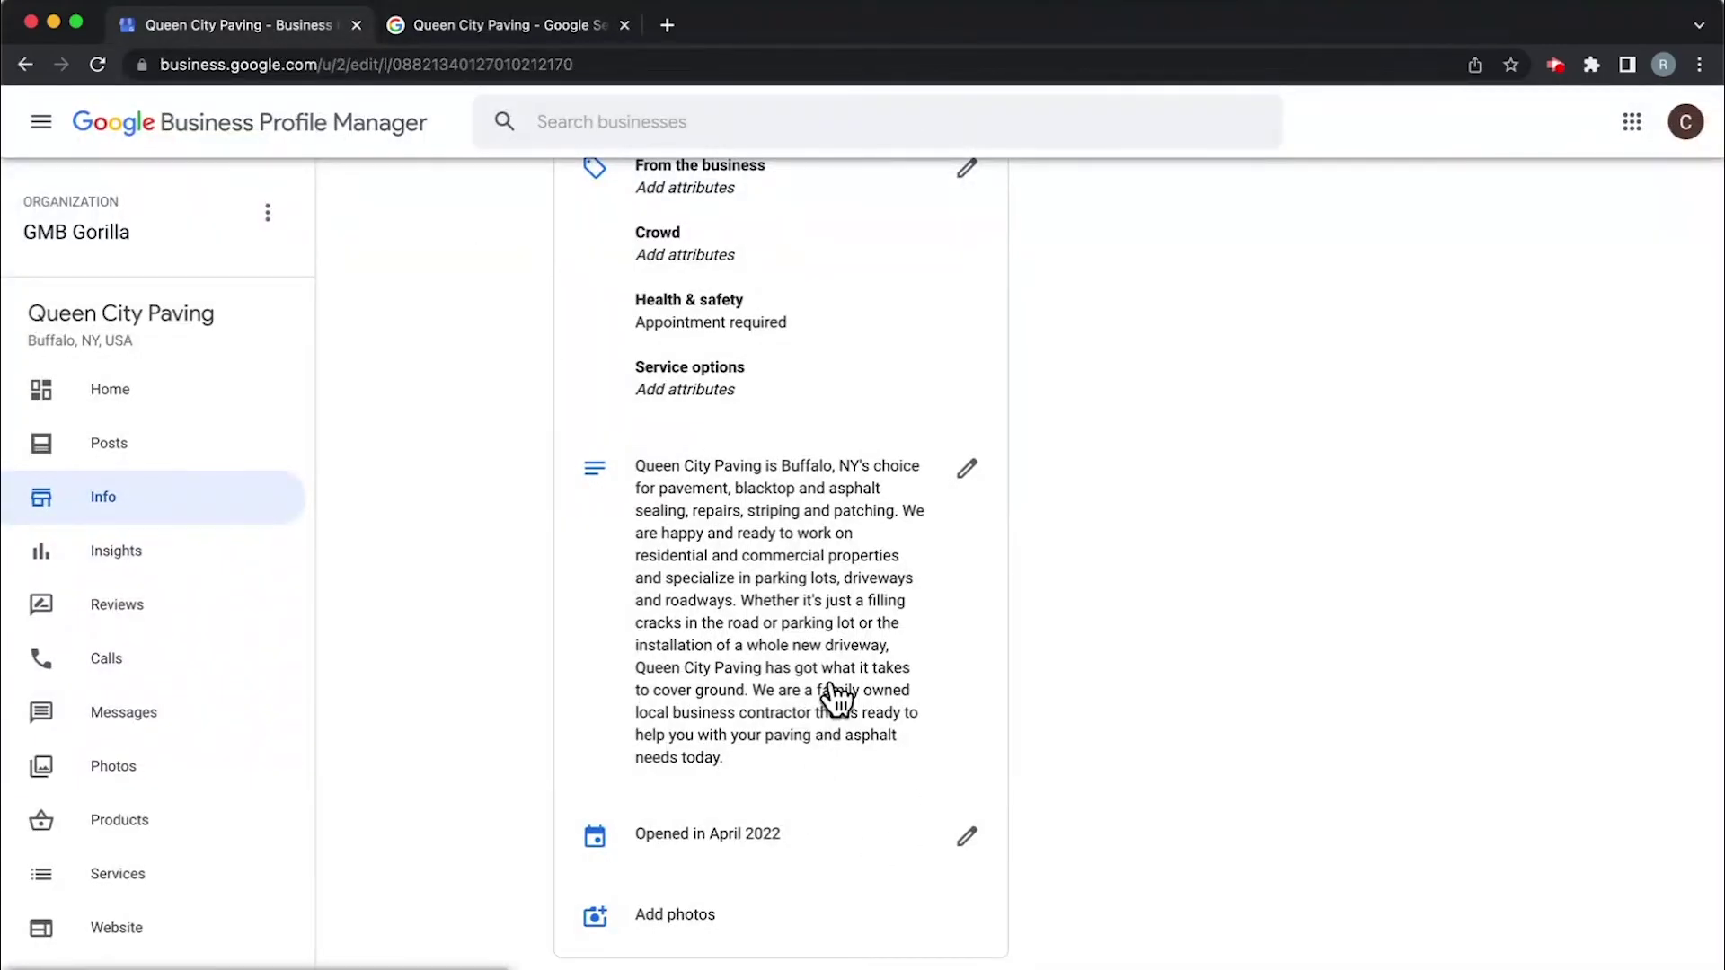
{"action": "left_click", "coordinate": [475, 27]}
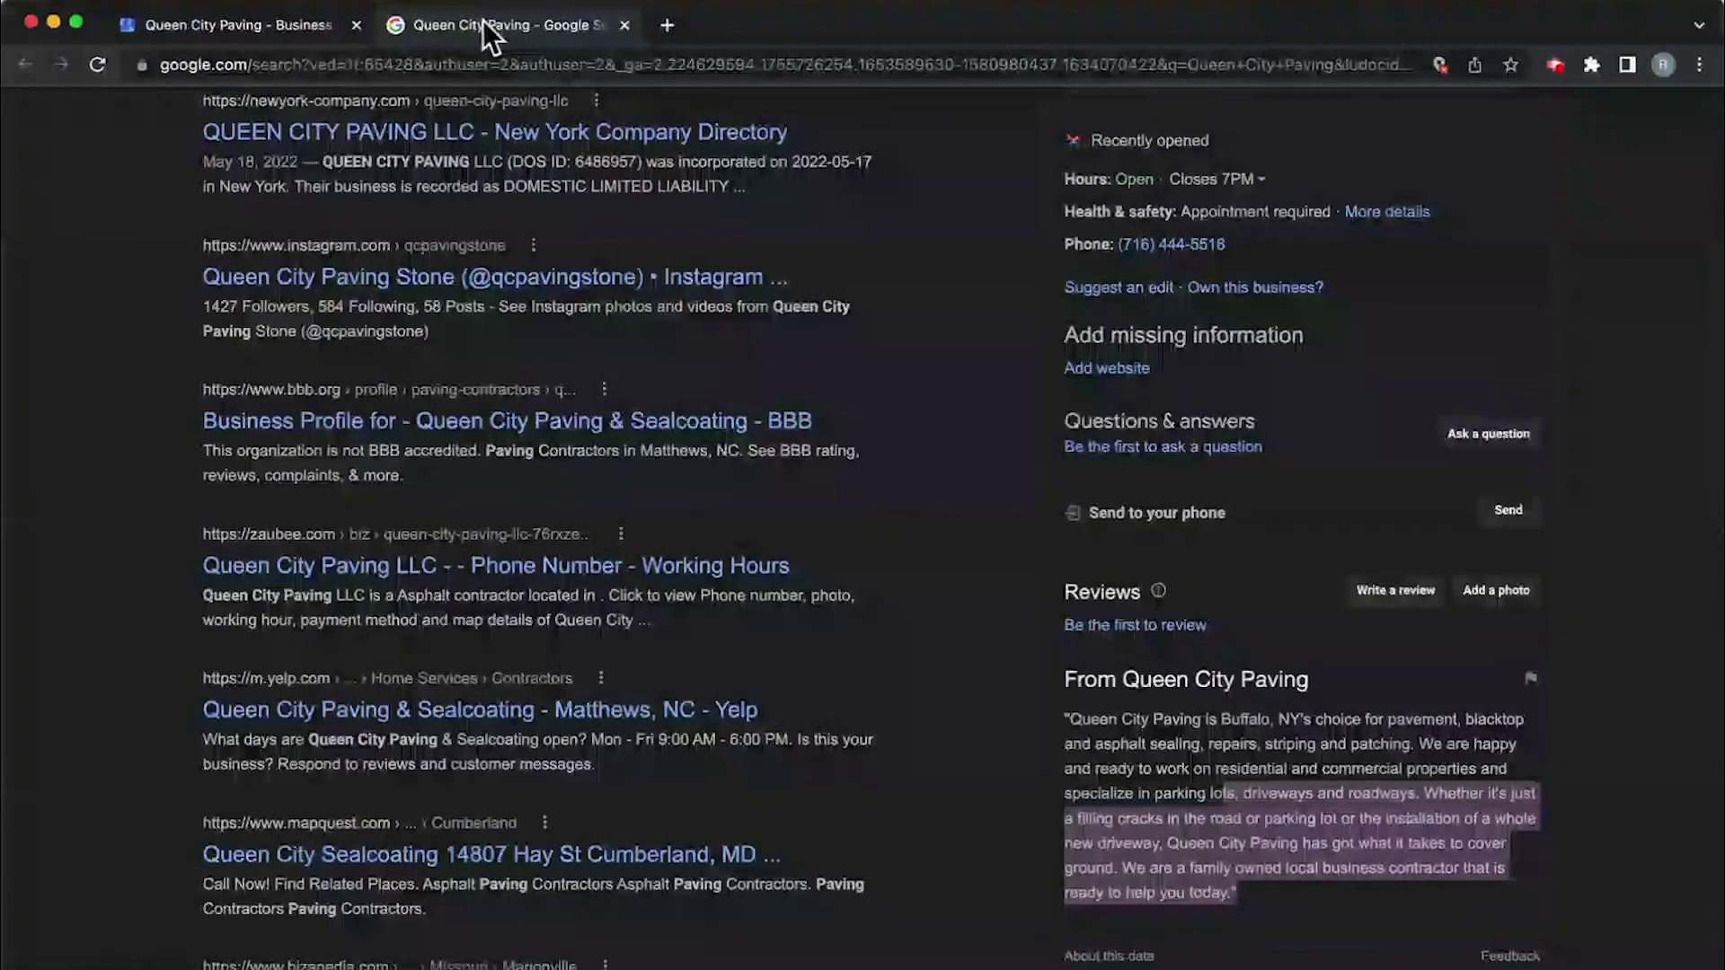